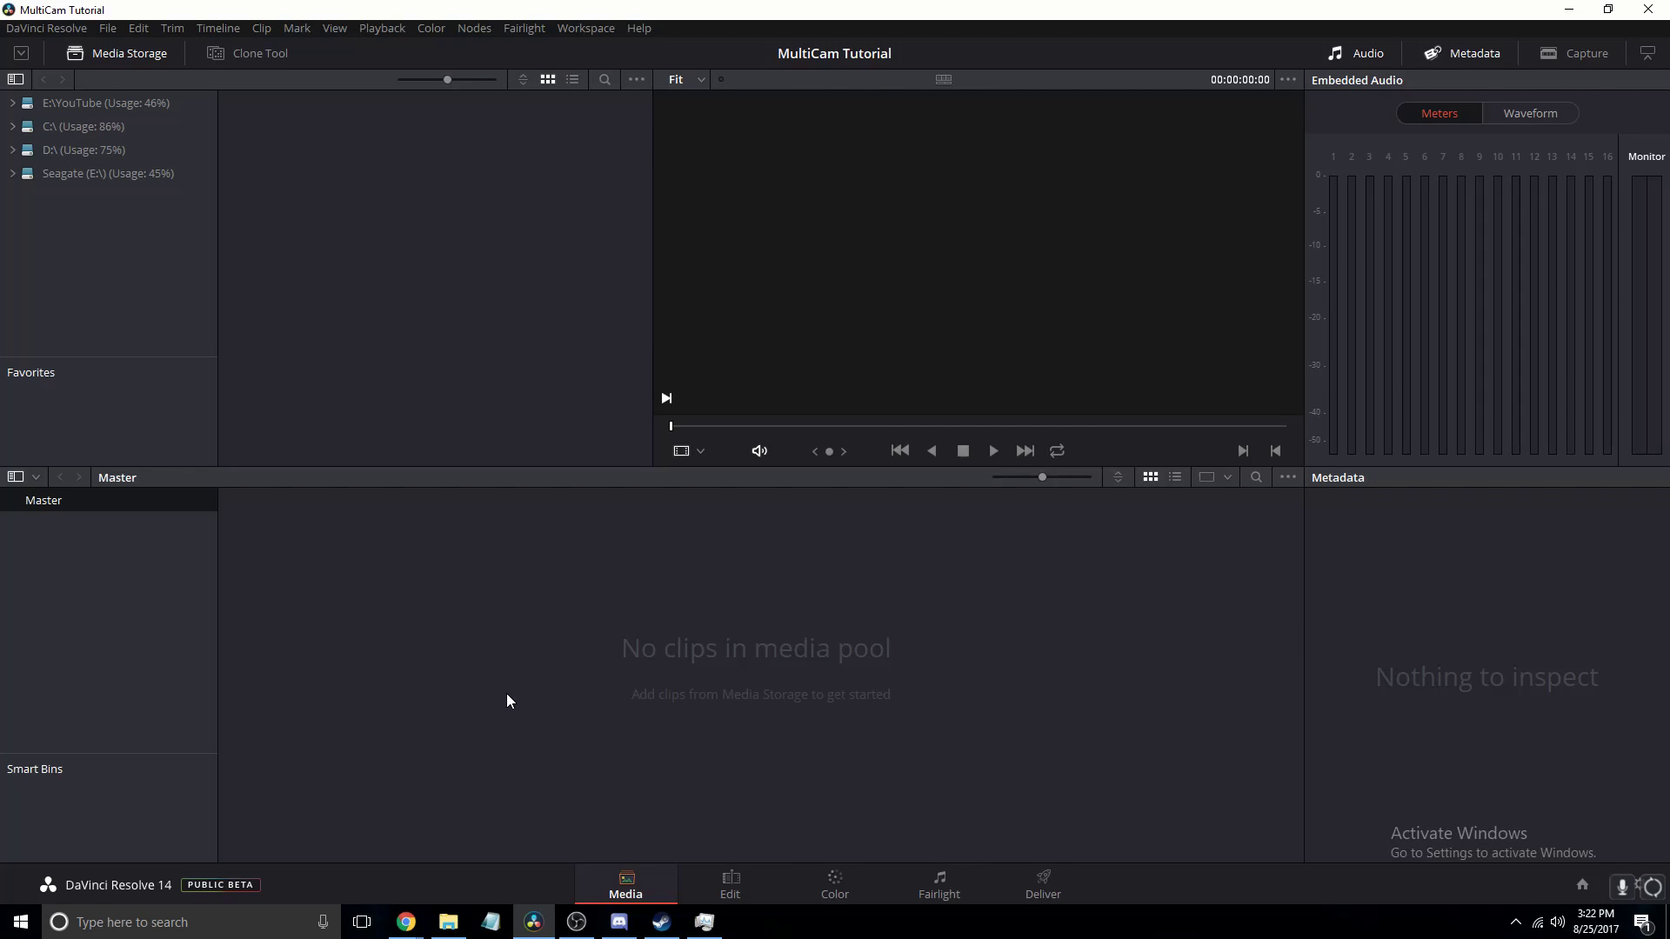
Step: Import My Camera.mov and Not My Camera.mov into the Media Pool, close Explorer, and select both clips
left_click(448, 922)
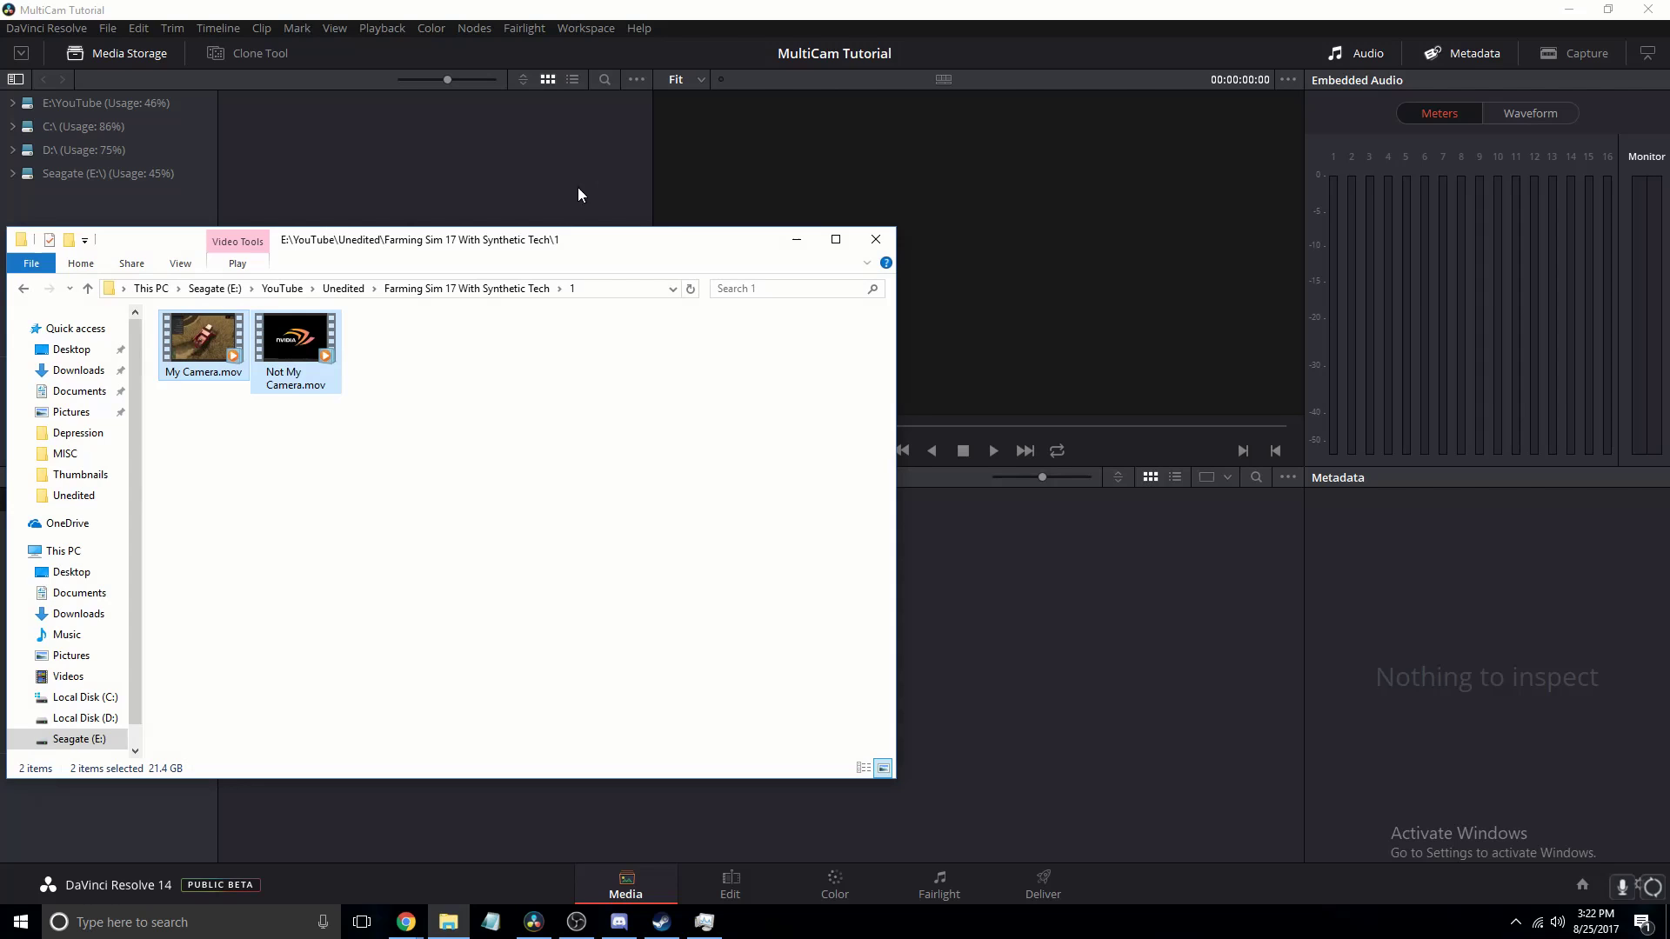
left_click_drag(309, 376, 1037, 654)
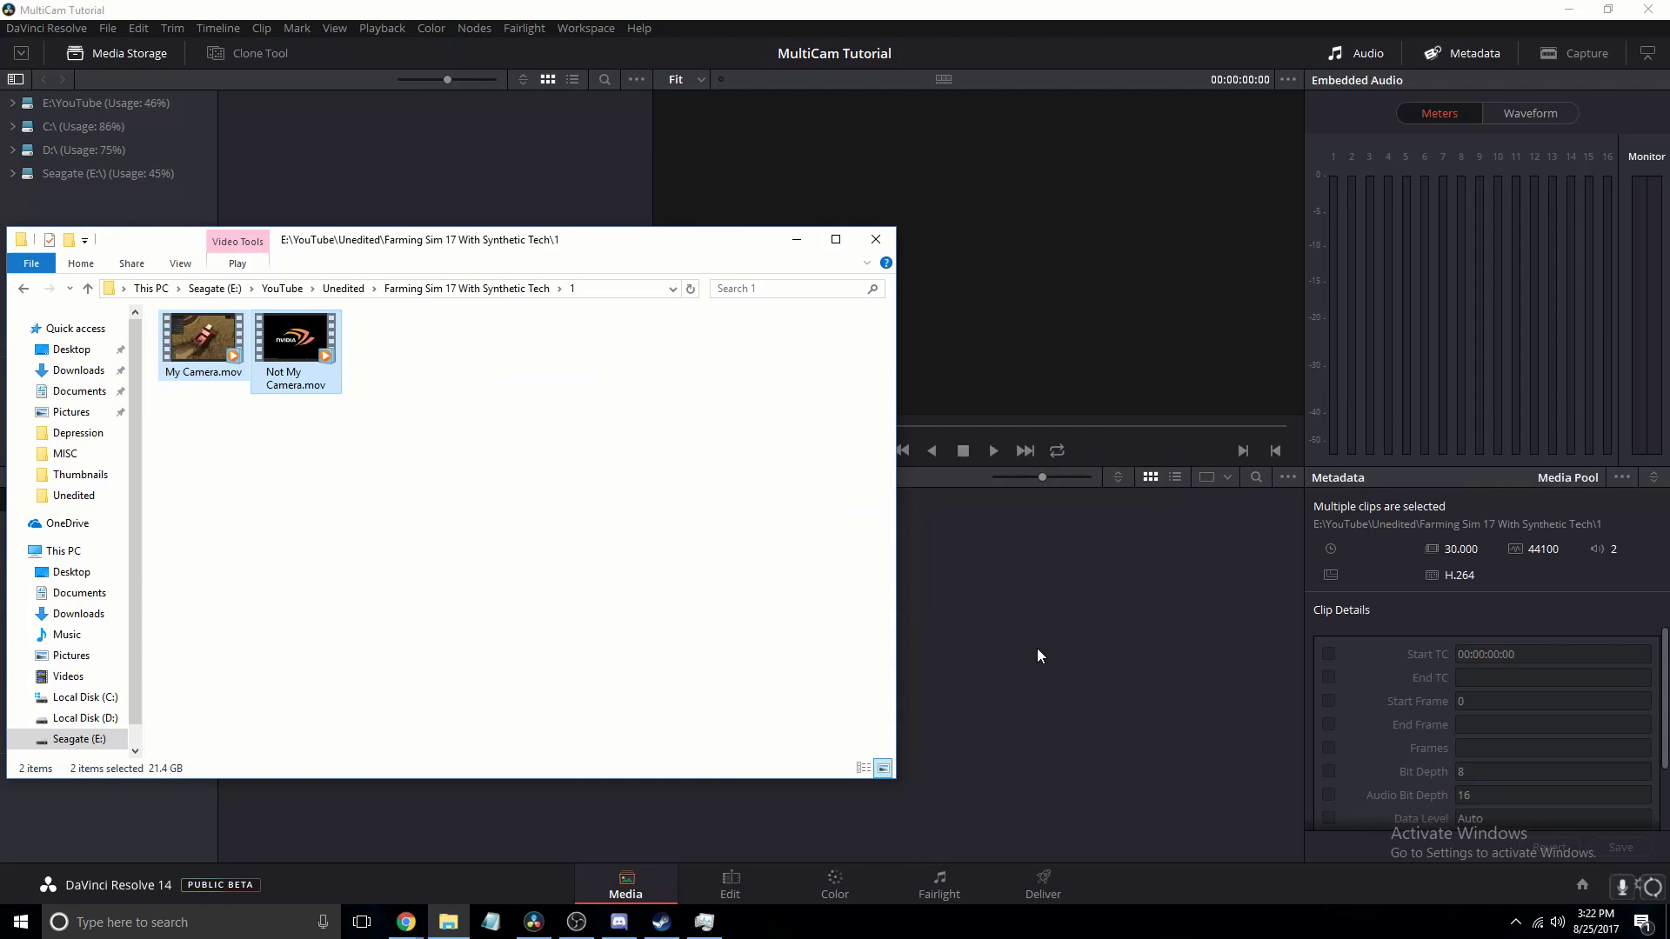
left_click(875, 247)
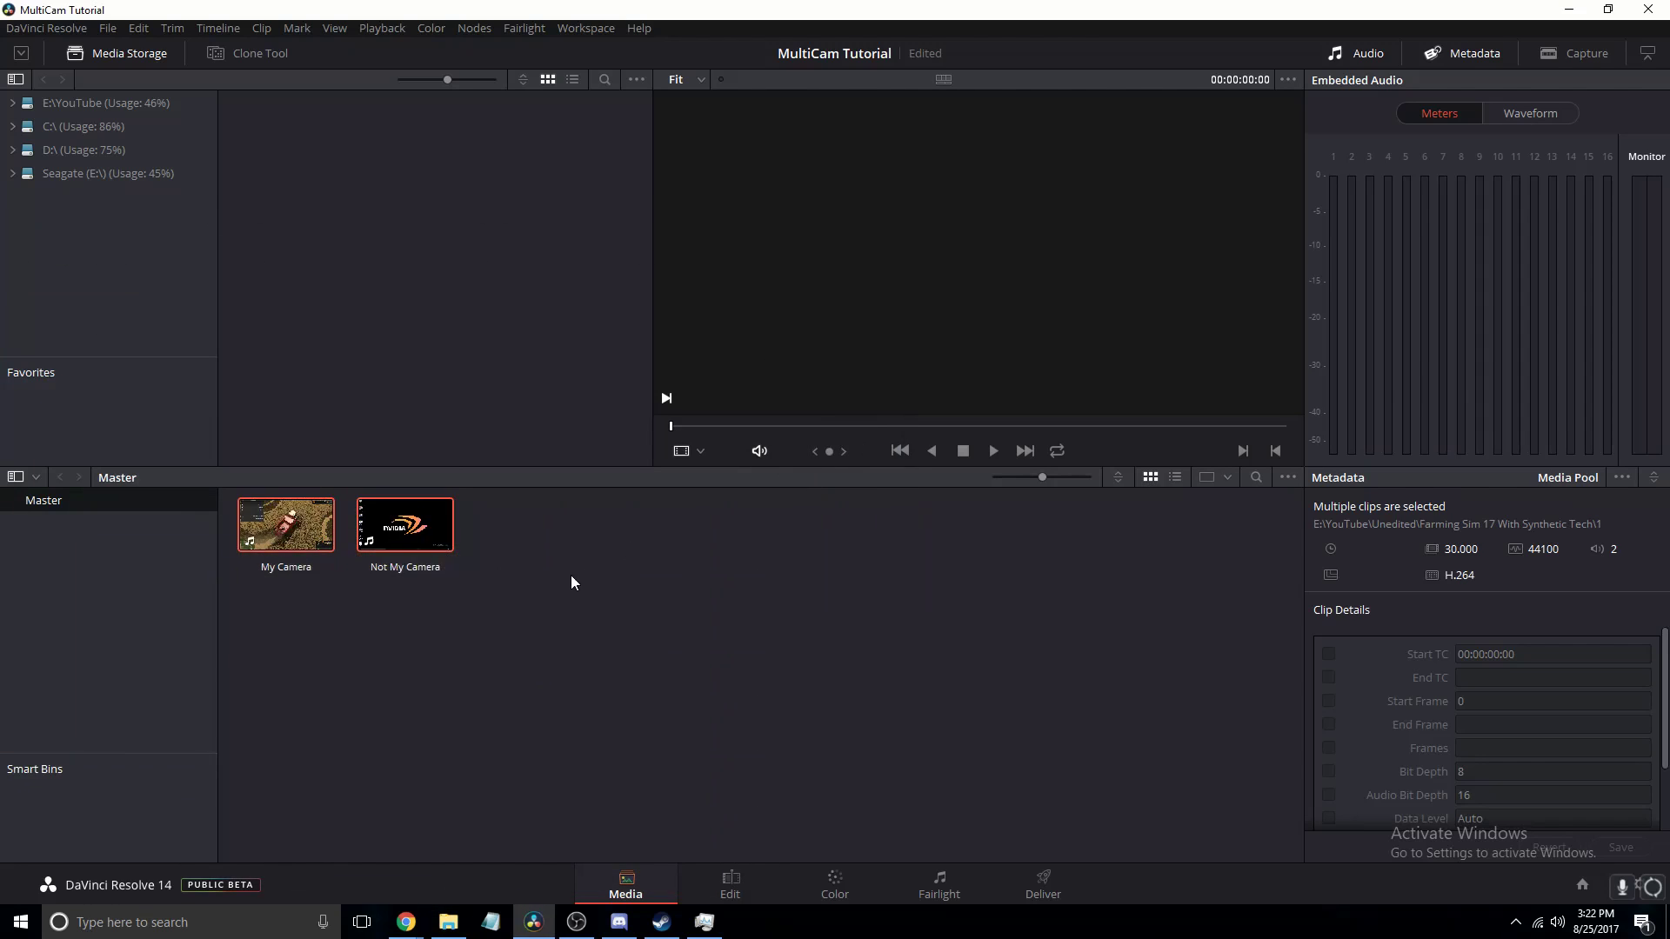
left_click_drag(663, 576, 4, 522)
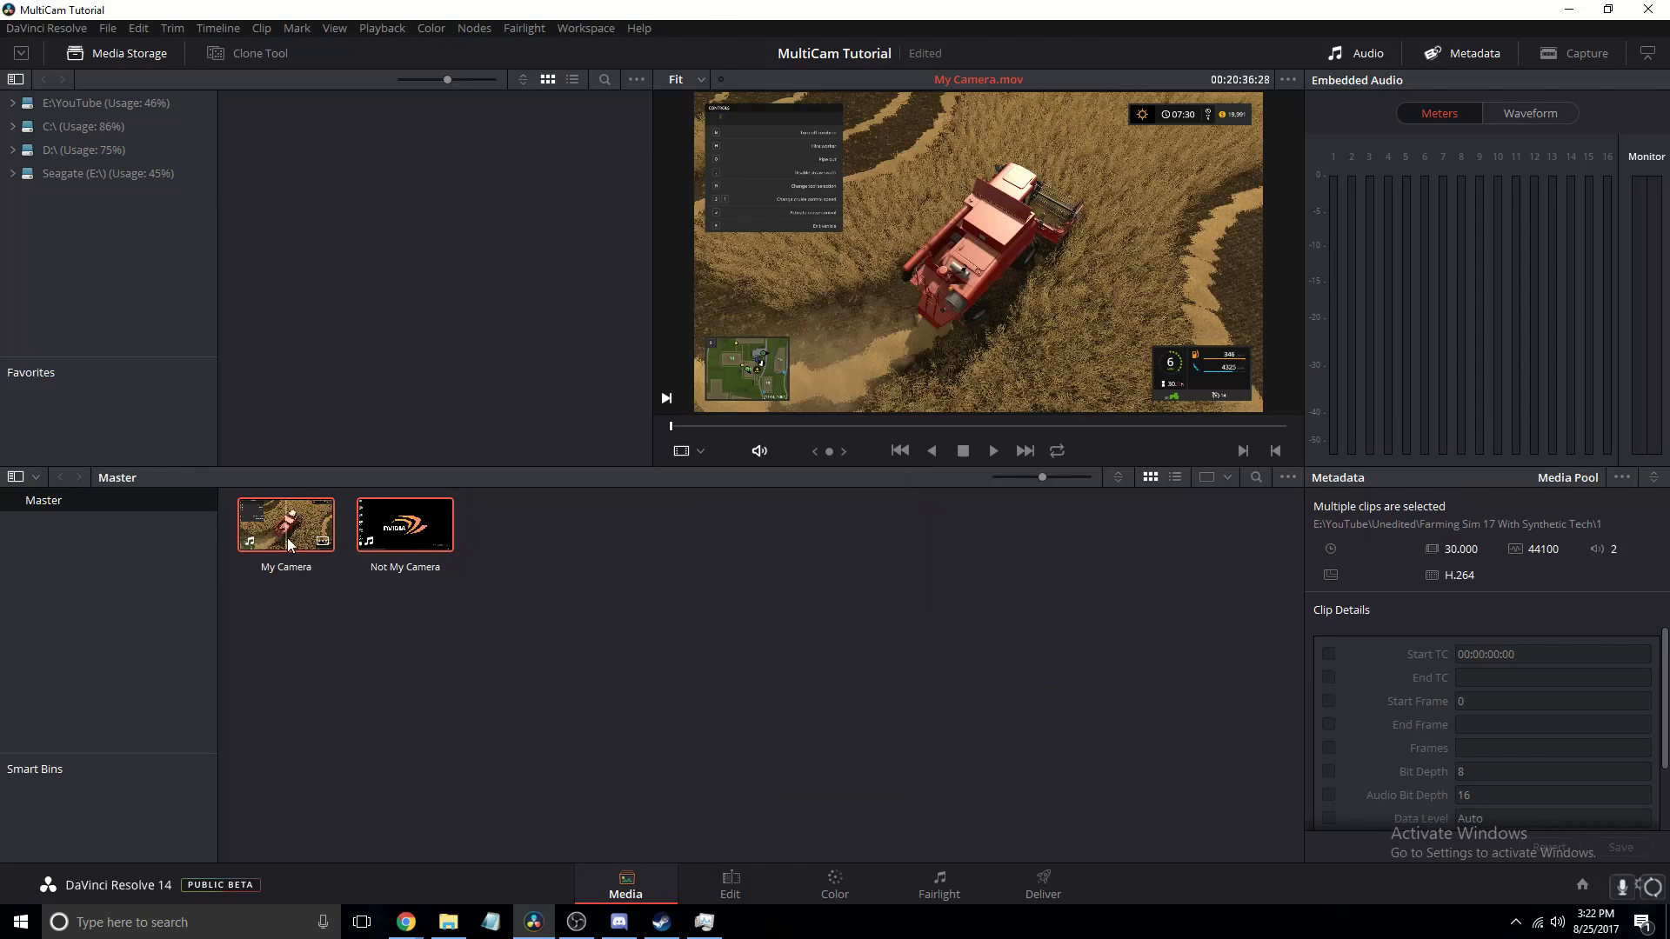
Step: Create a new Multicam clip from the two selected clips with Angle Sync set to Sound
right_click(287, 537)
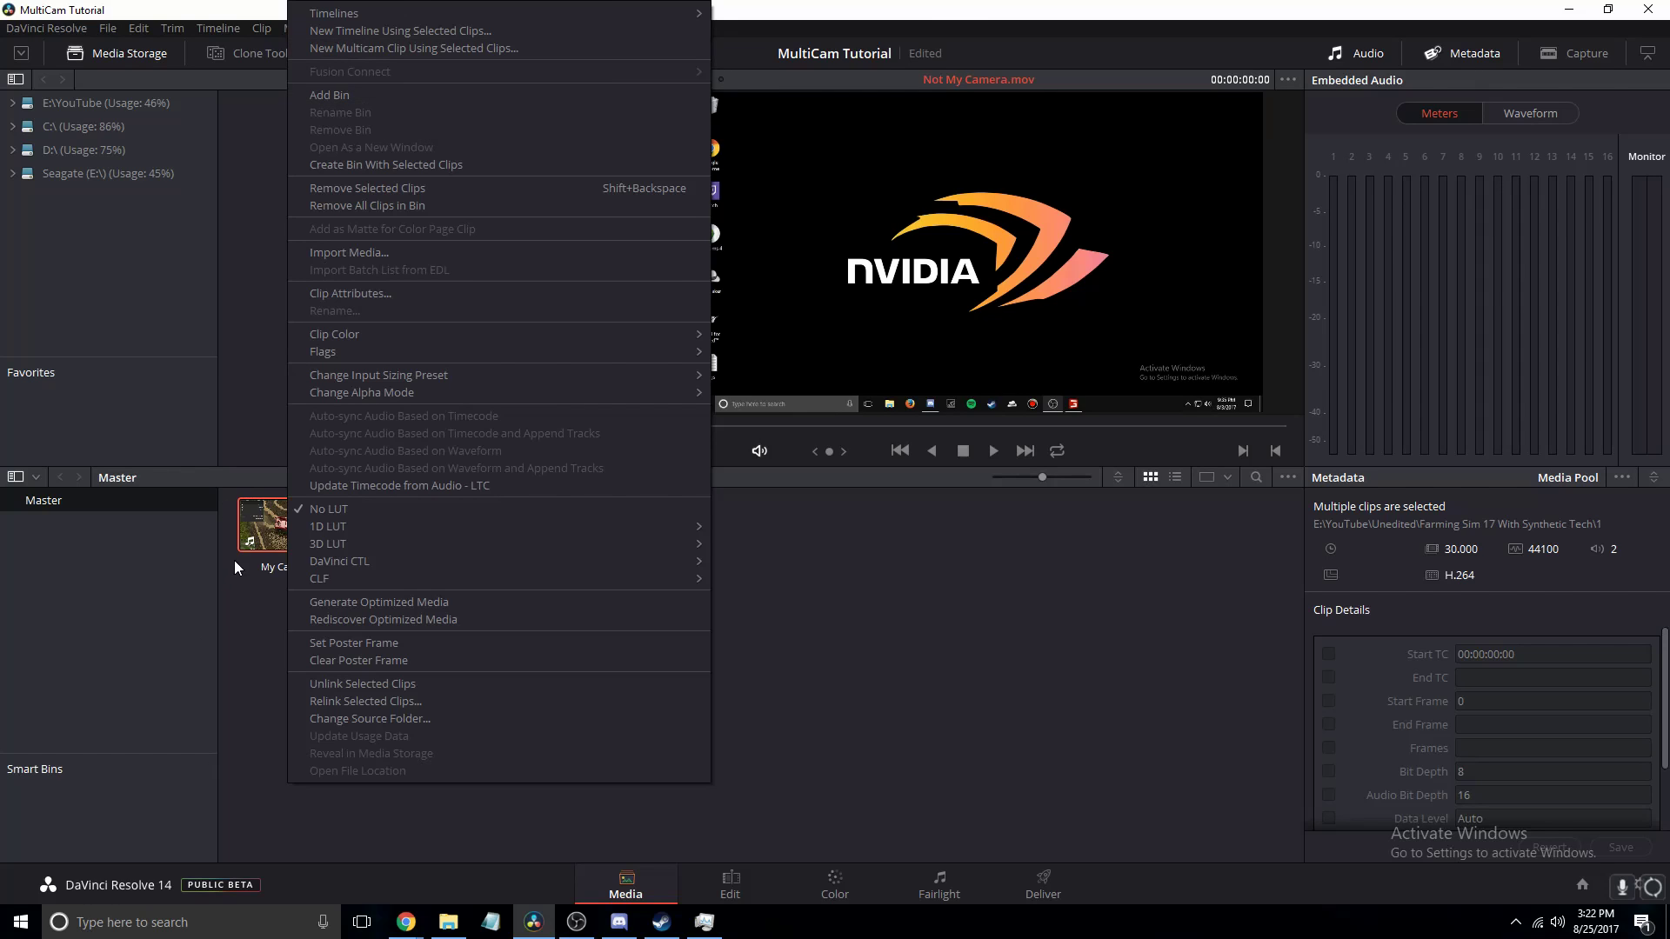
left_click(406, 48)
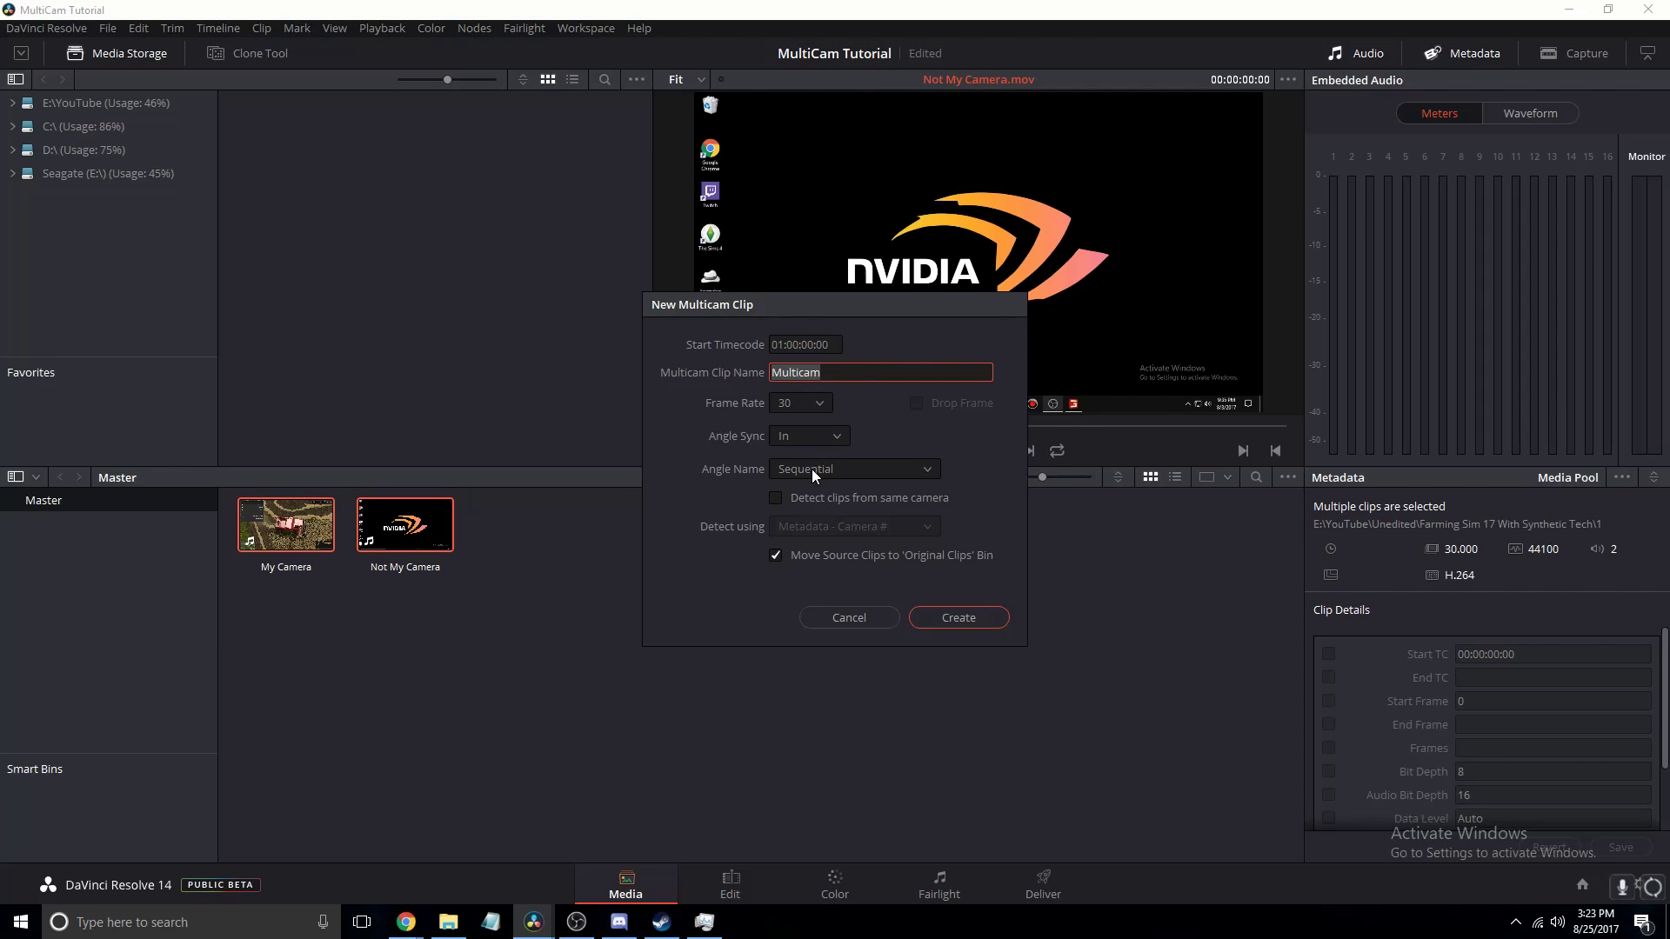
left_click(805, 439)
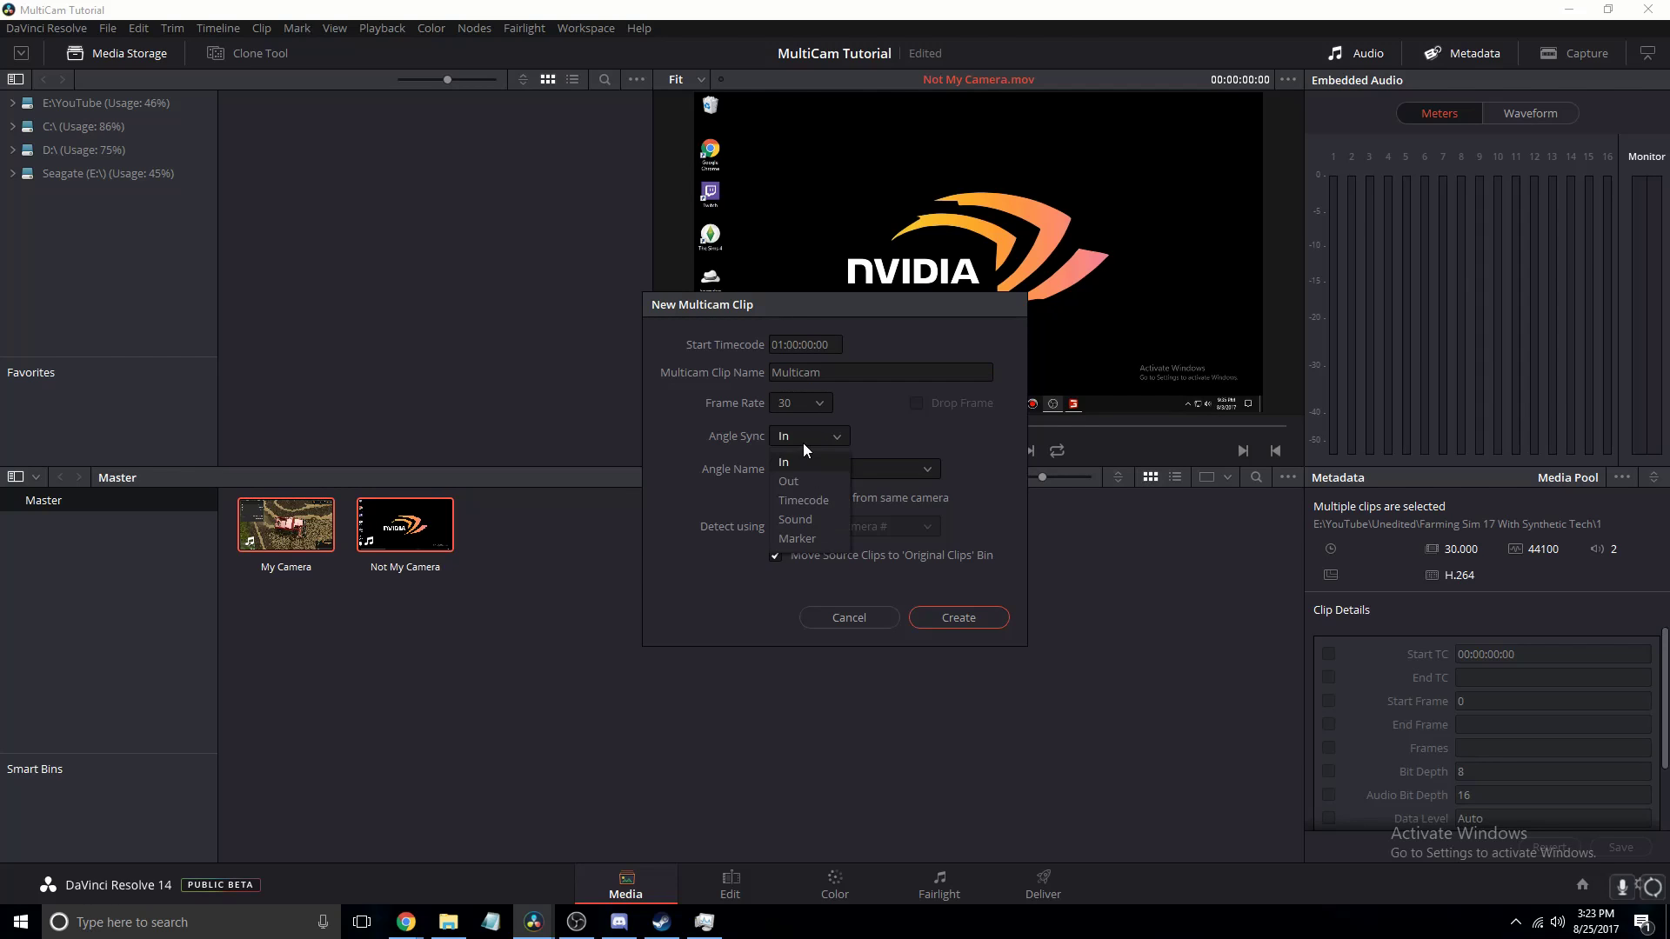
left_click(797, 519)
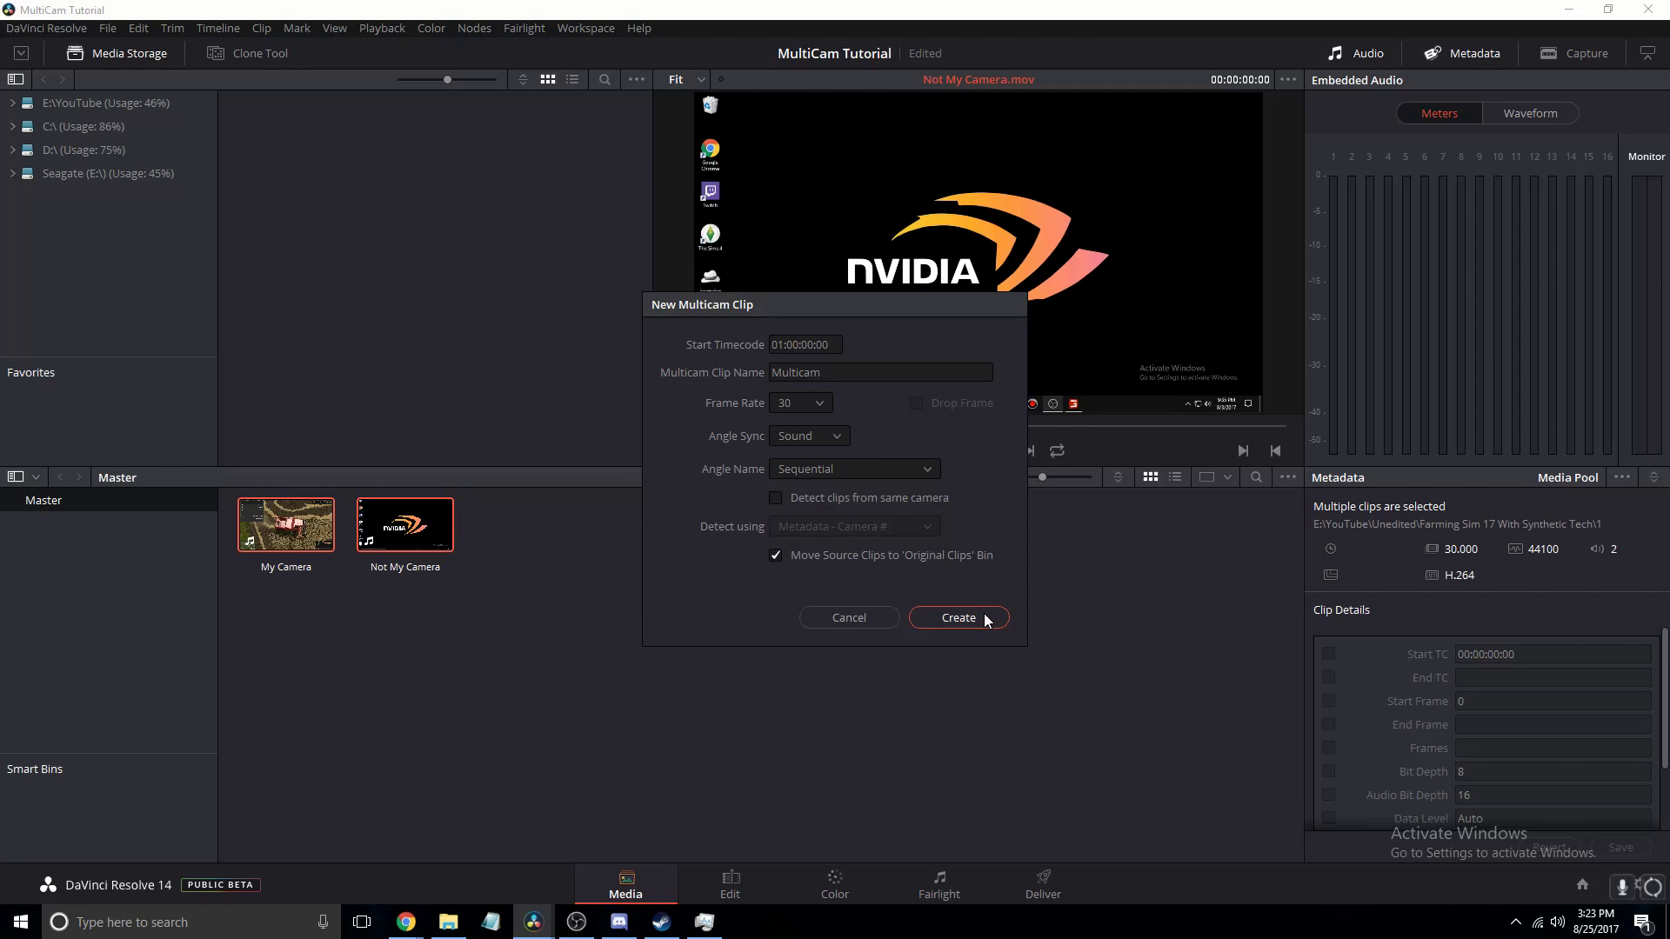
left_click(960, 618)
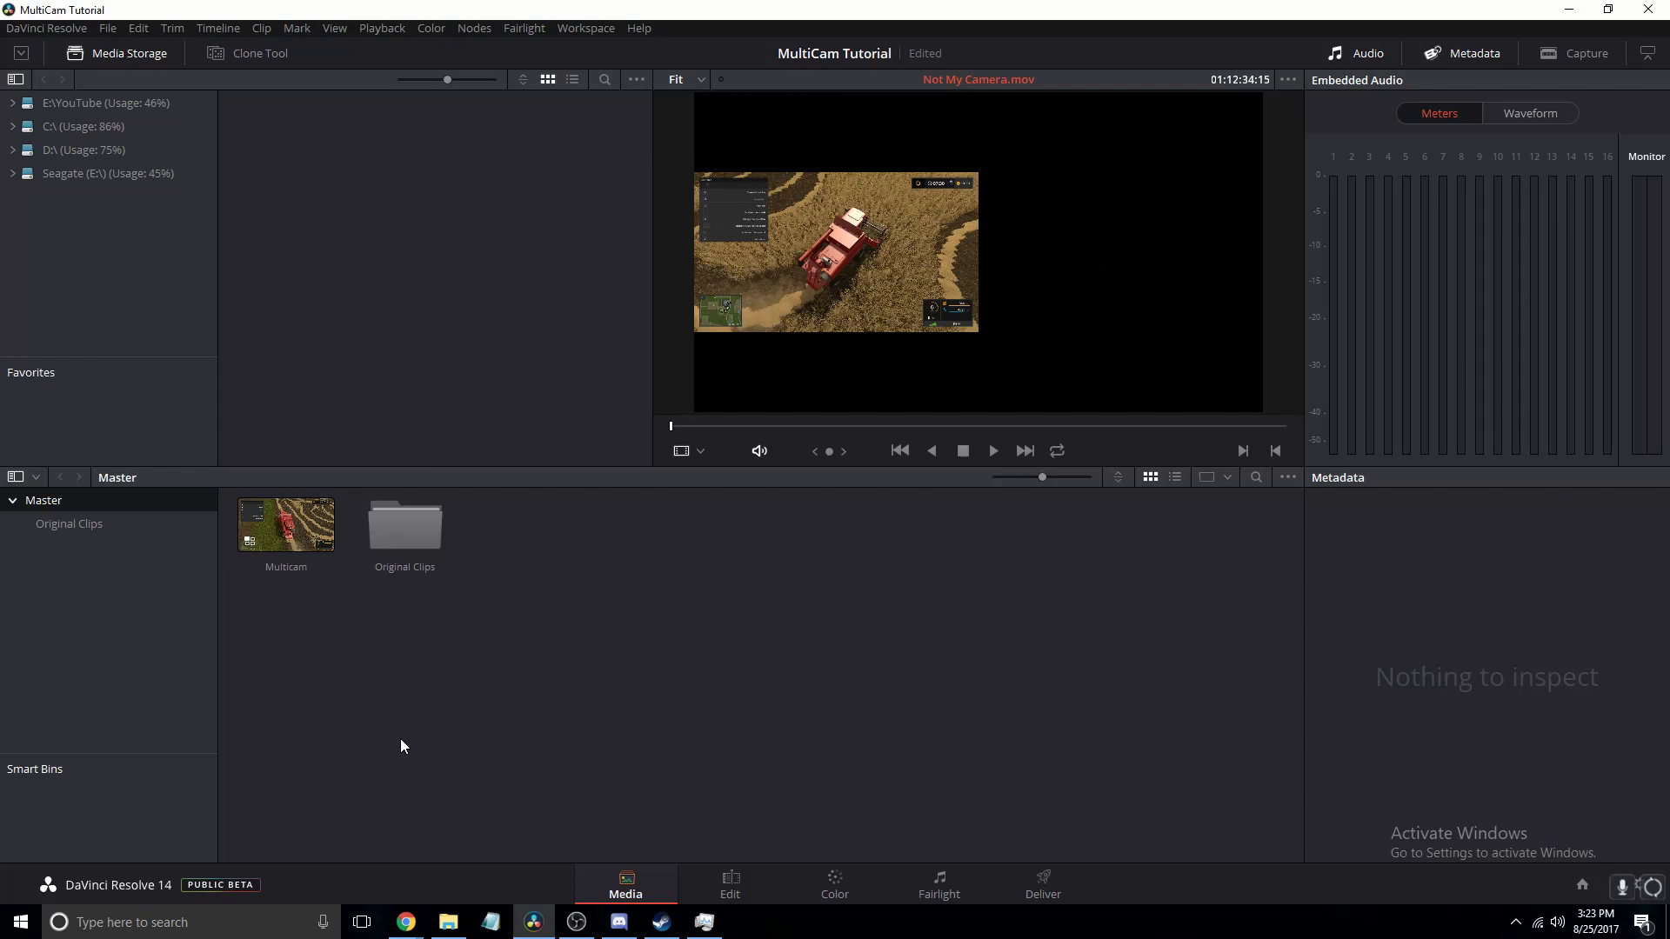
Step: On the Edit page, place the Multicam clip on a new Timeline 1
left_click(755, 890)
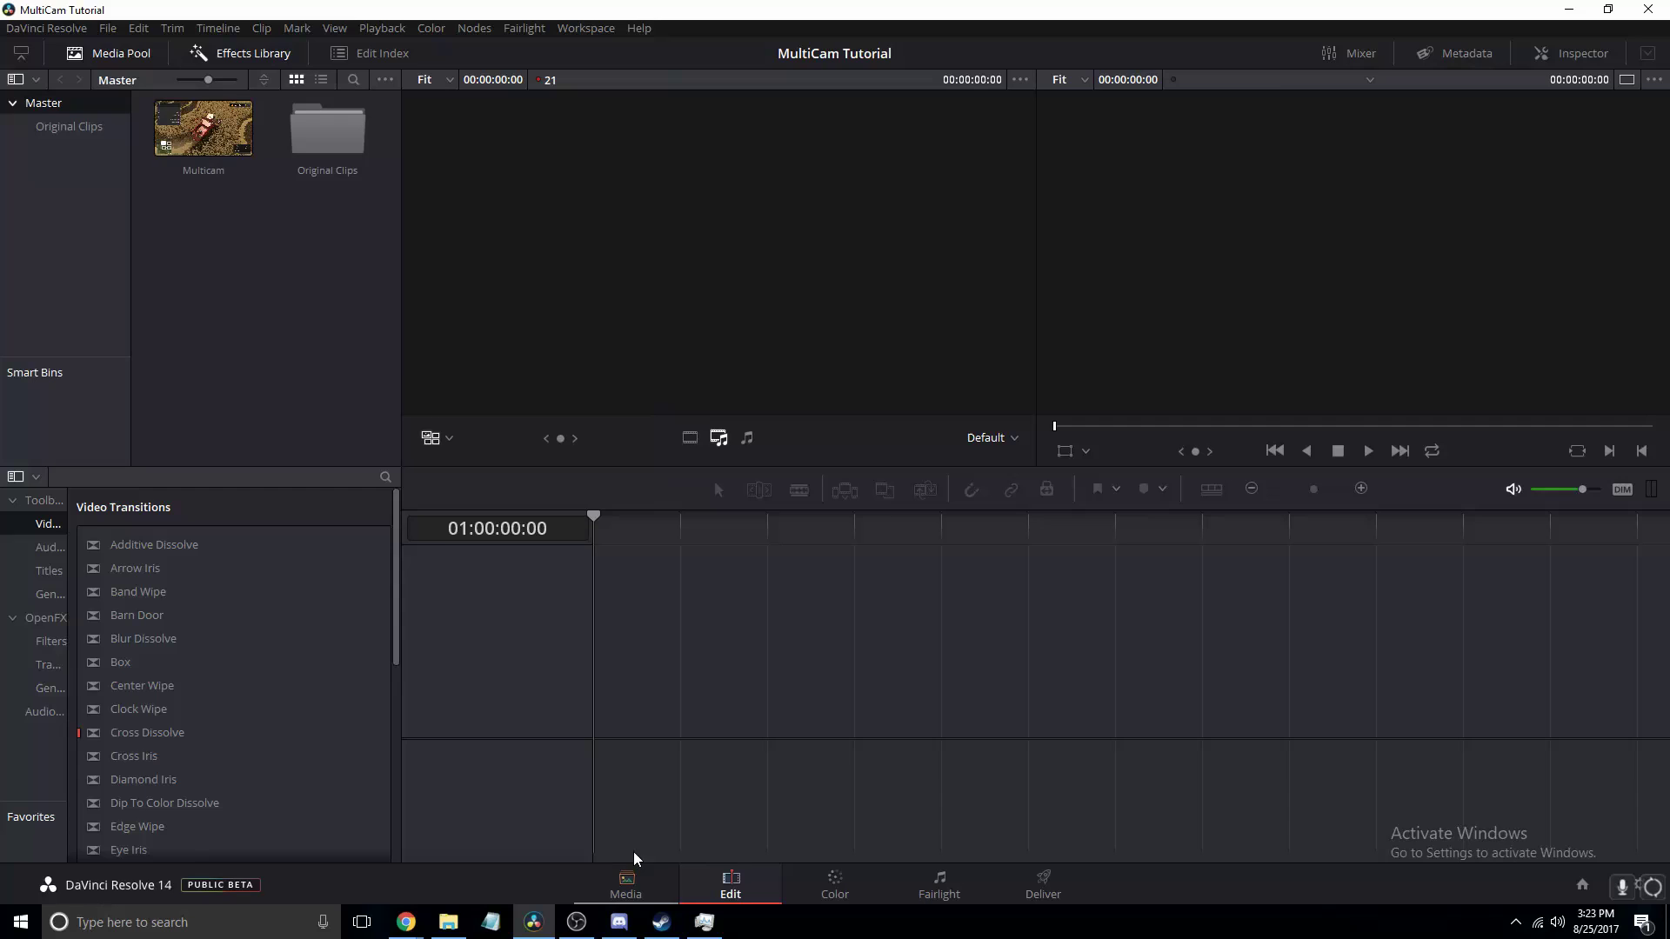
left_click_drag(201, 130, 600, 678)
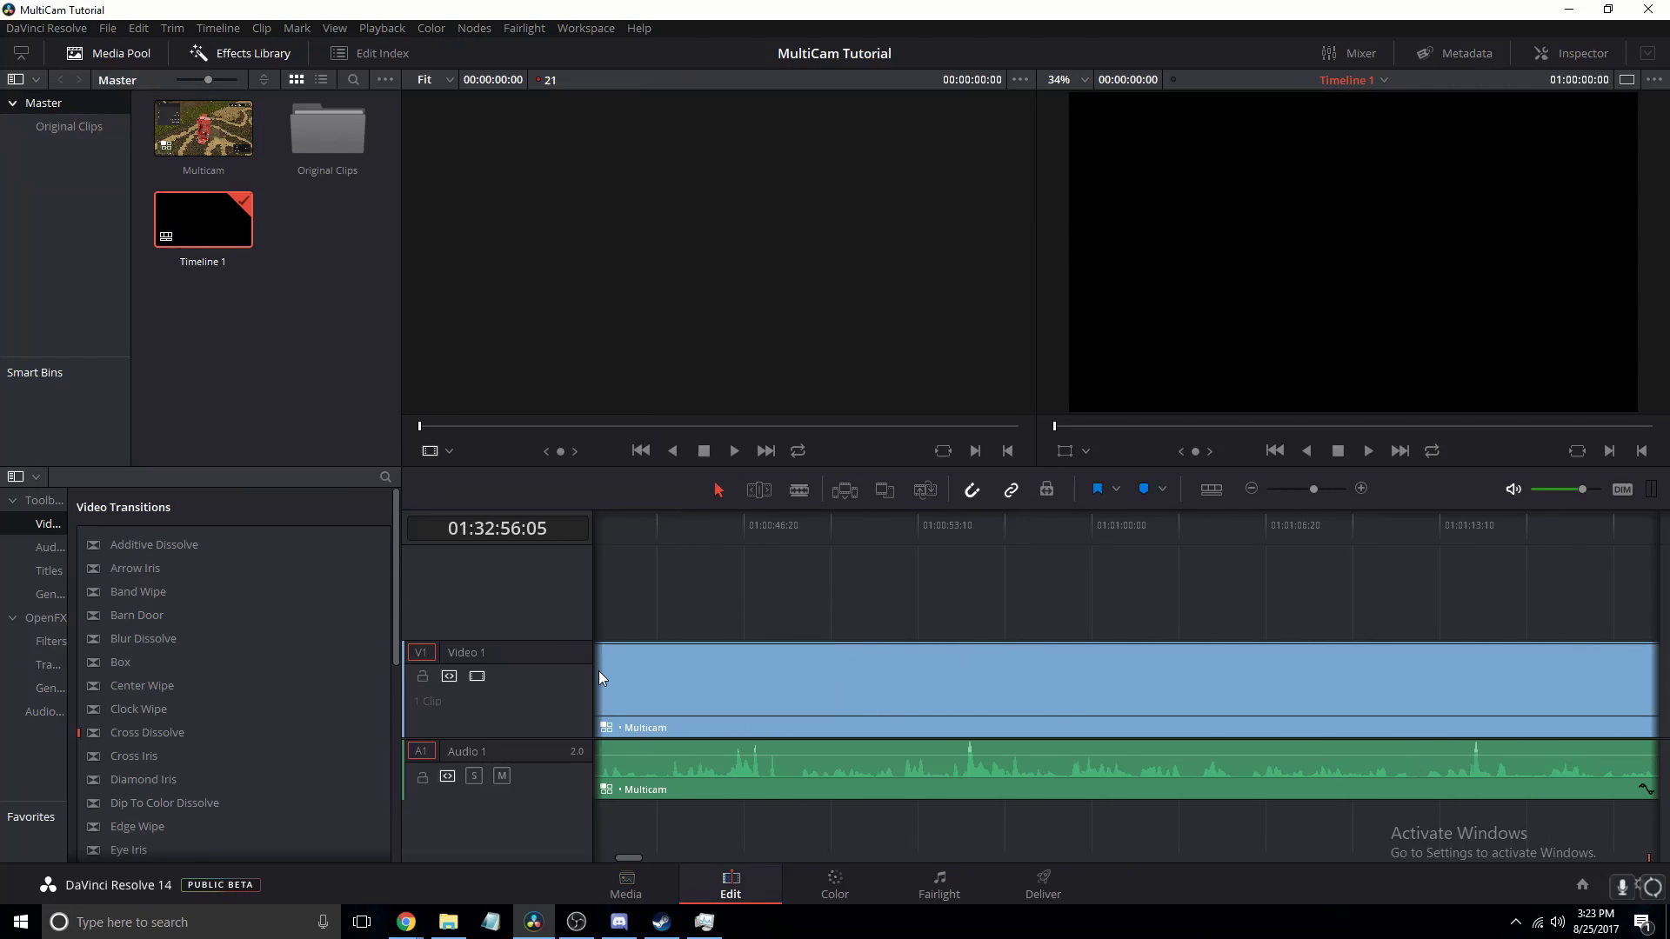
left_click_drag(621, 856, 562, 849)
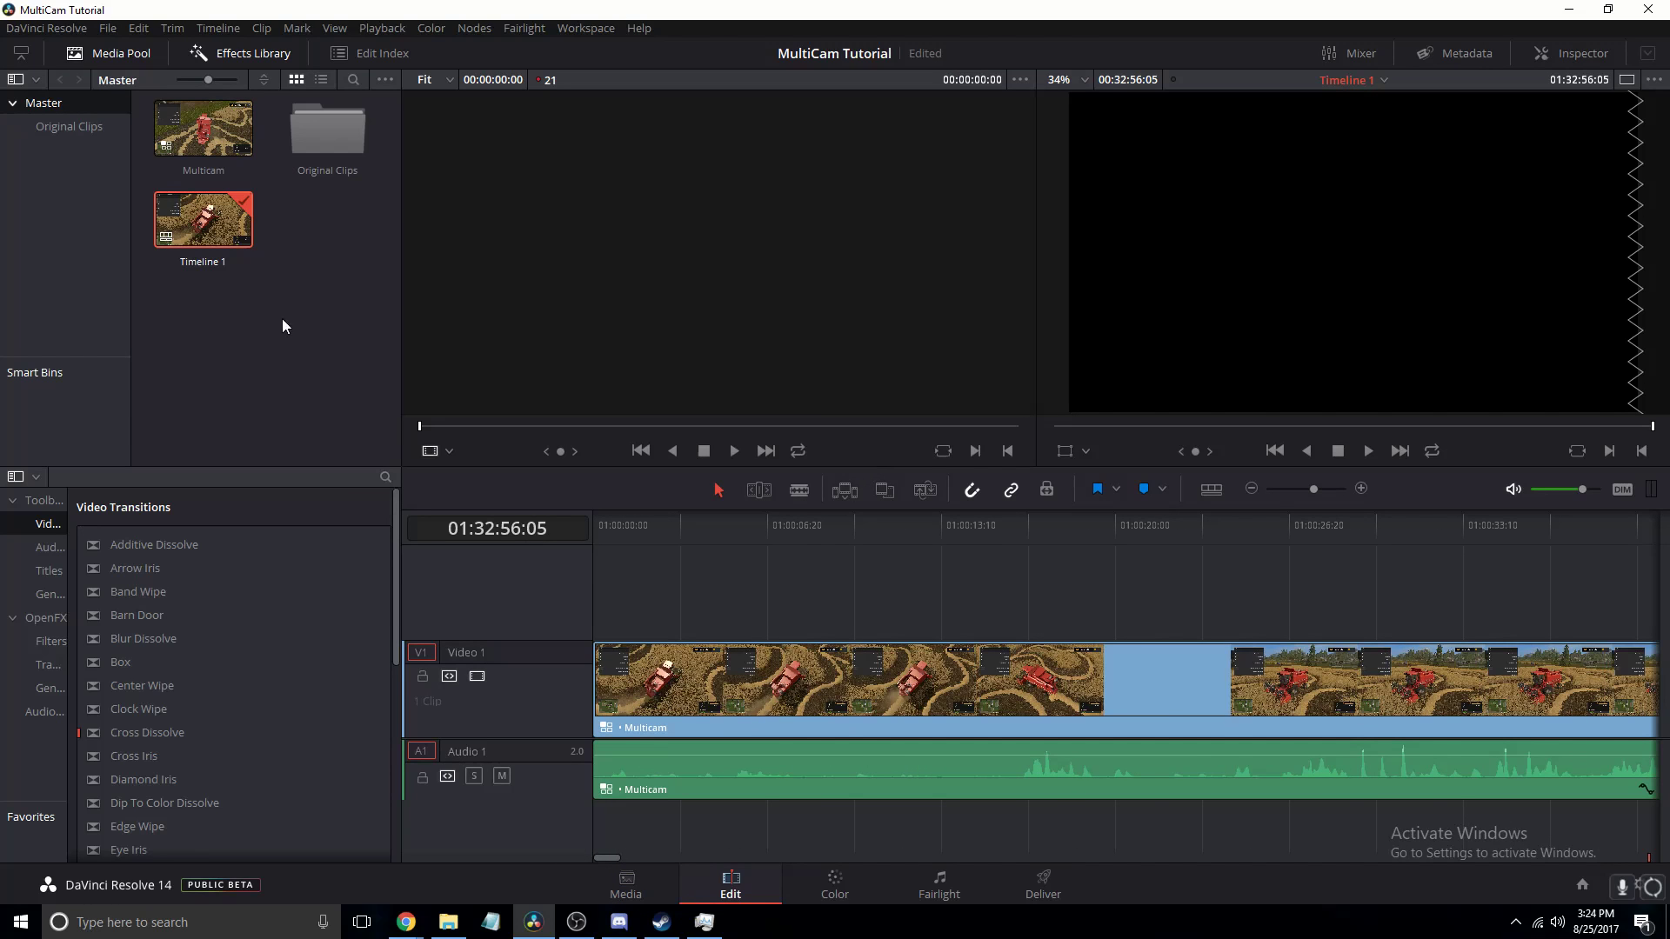
Step: Load the Multicam clip in the source viewer and scrub the timeline's opening seconds to preview both angles
double_click(182, 137)
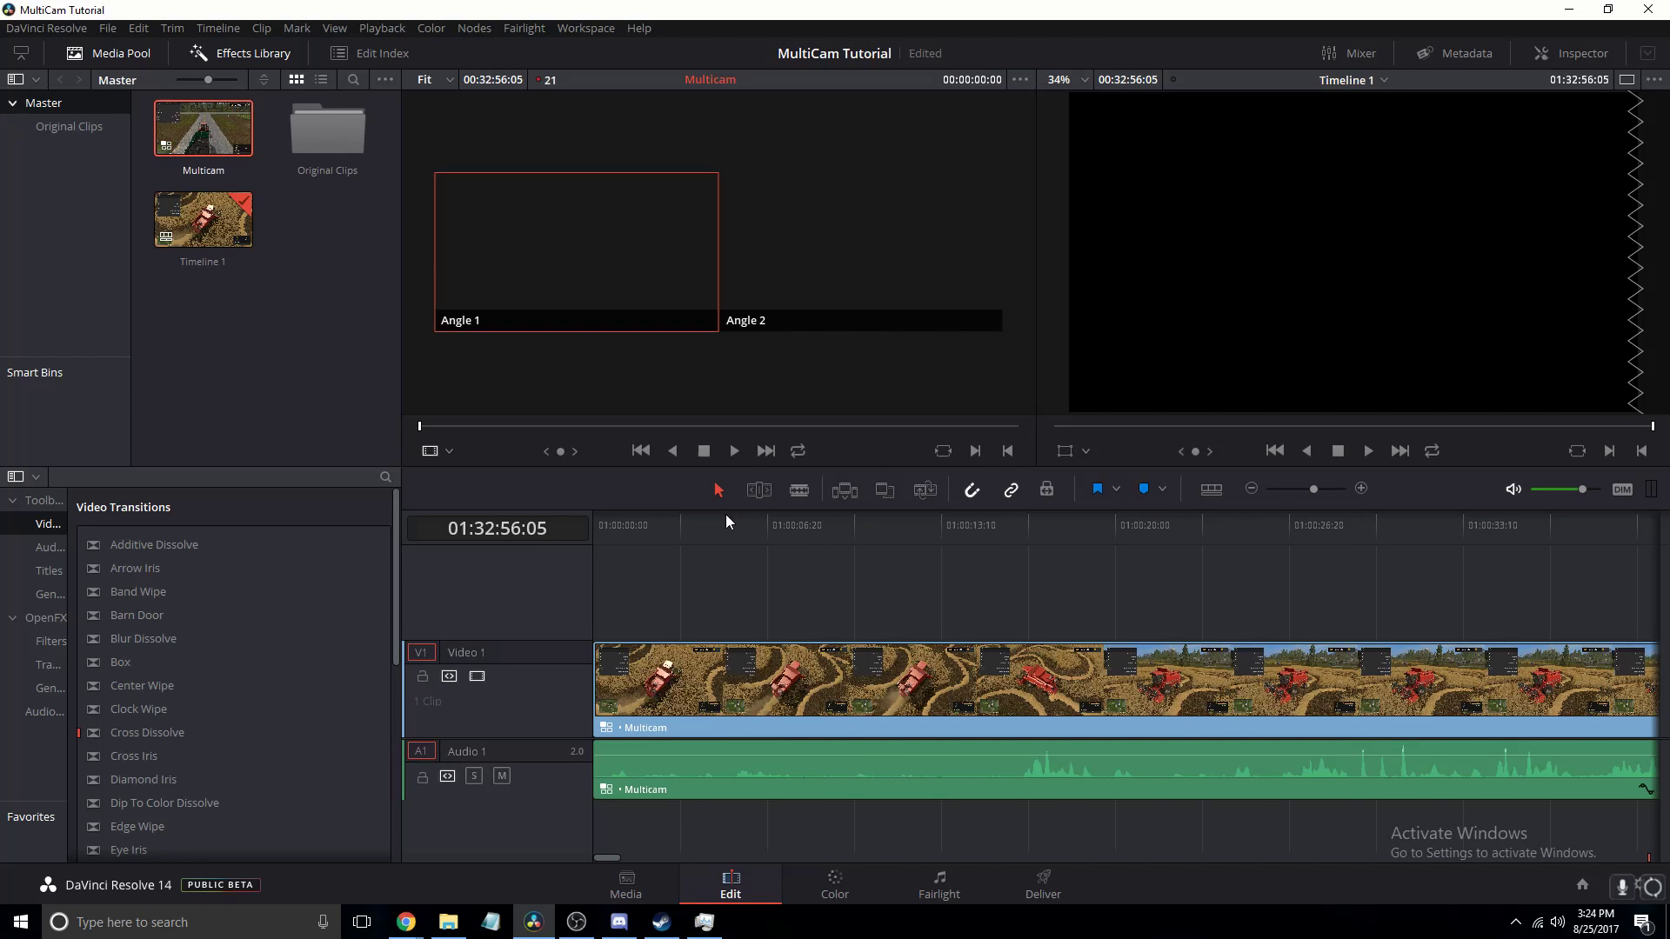
left_click(686, 528)
left_click_drag(685, 531, 1026, 555)
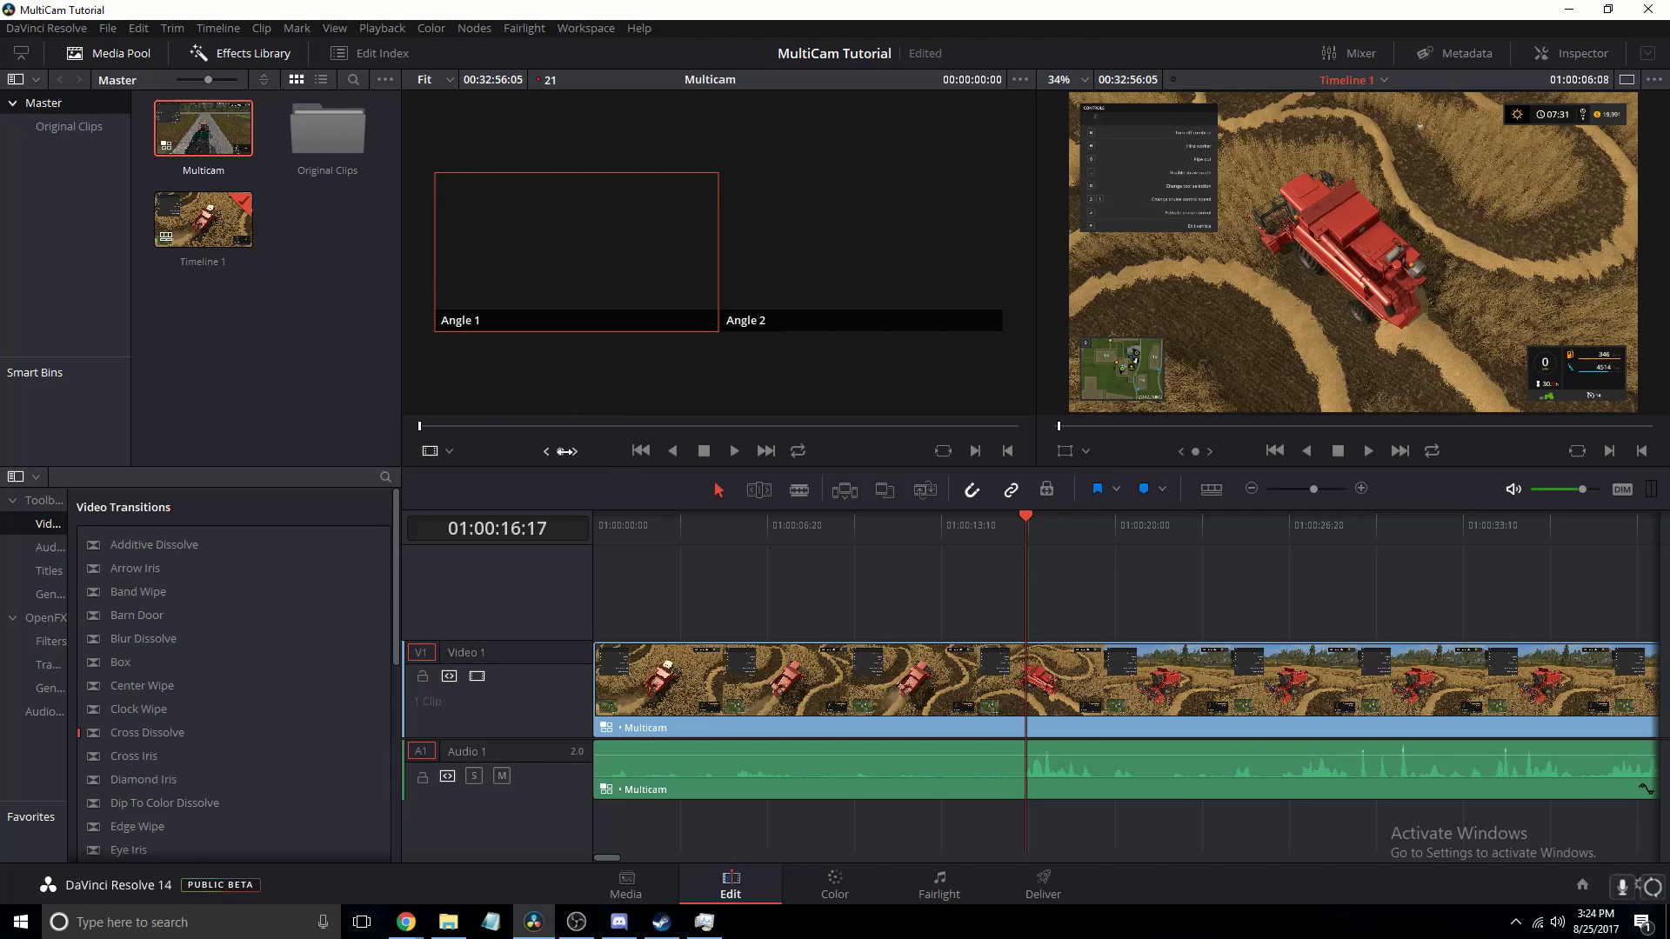
Step: Set the source viewer to show the multicam angles and move the playhead back to about 01:00:03:25
left_click(452, 450)
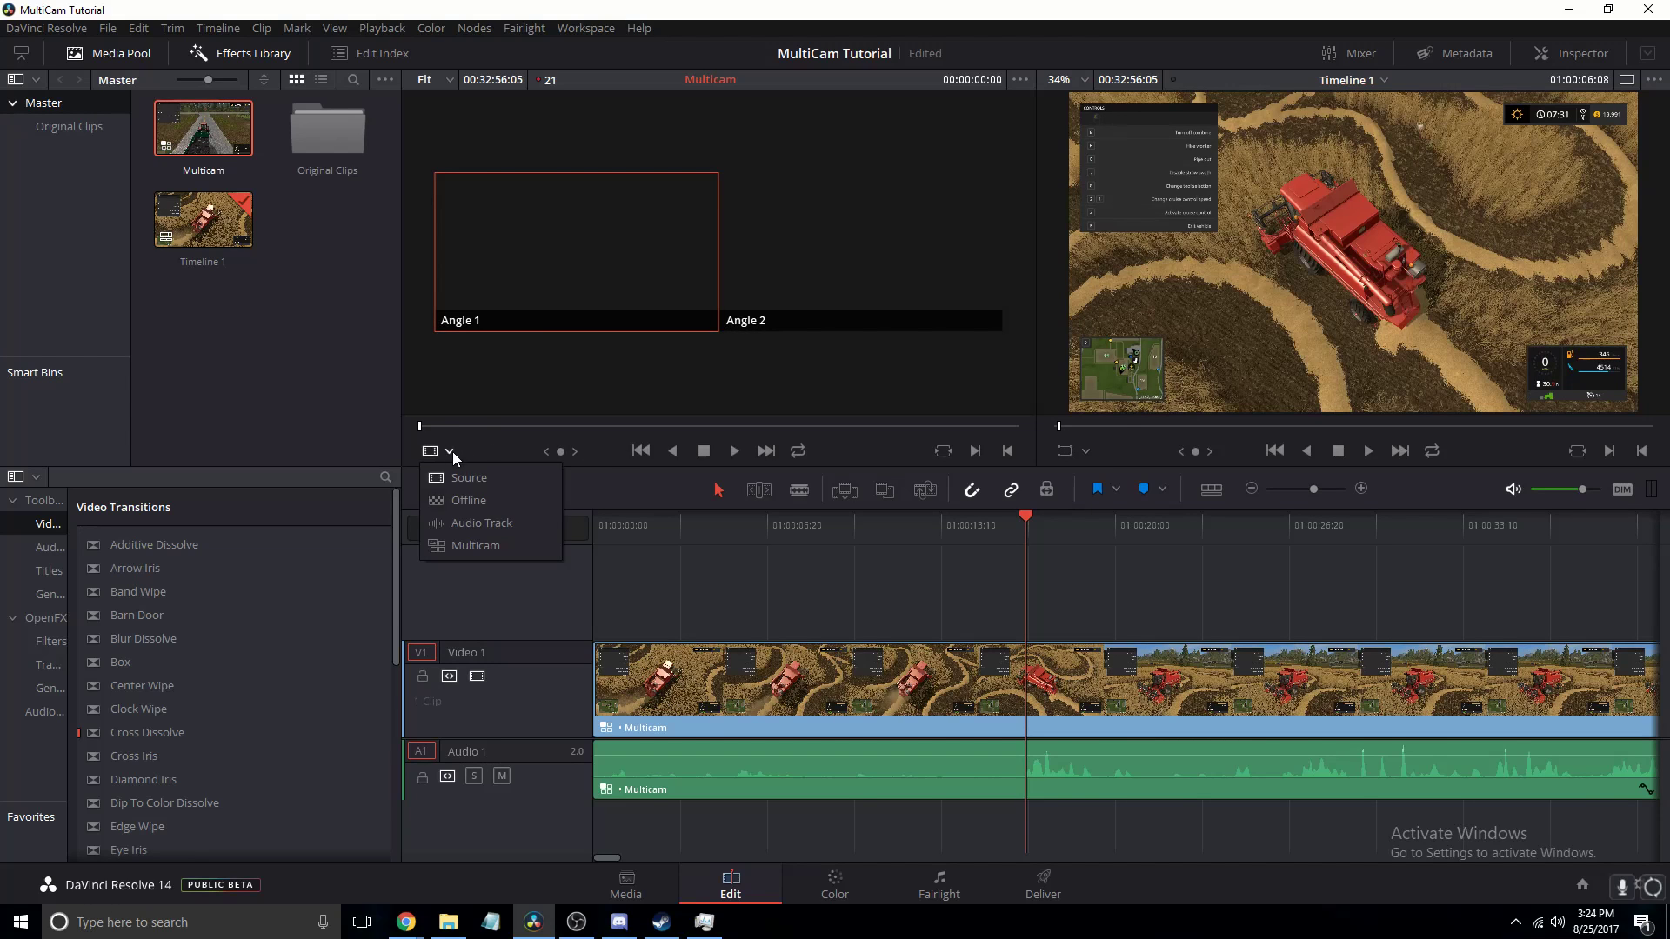
left_click(453, 541)
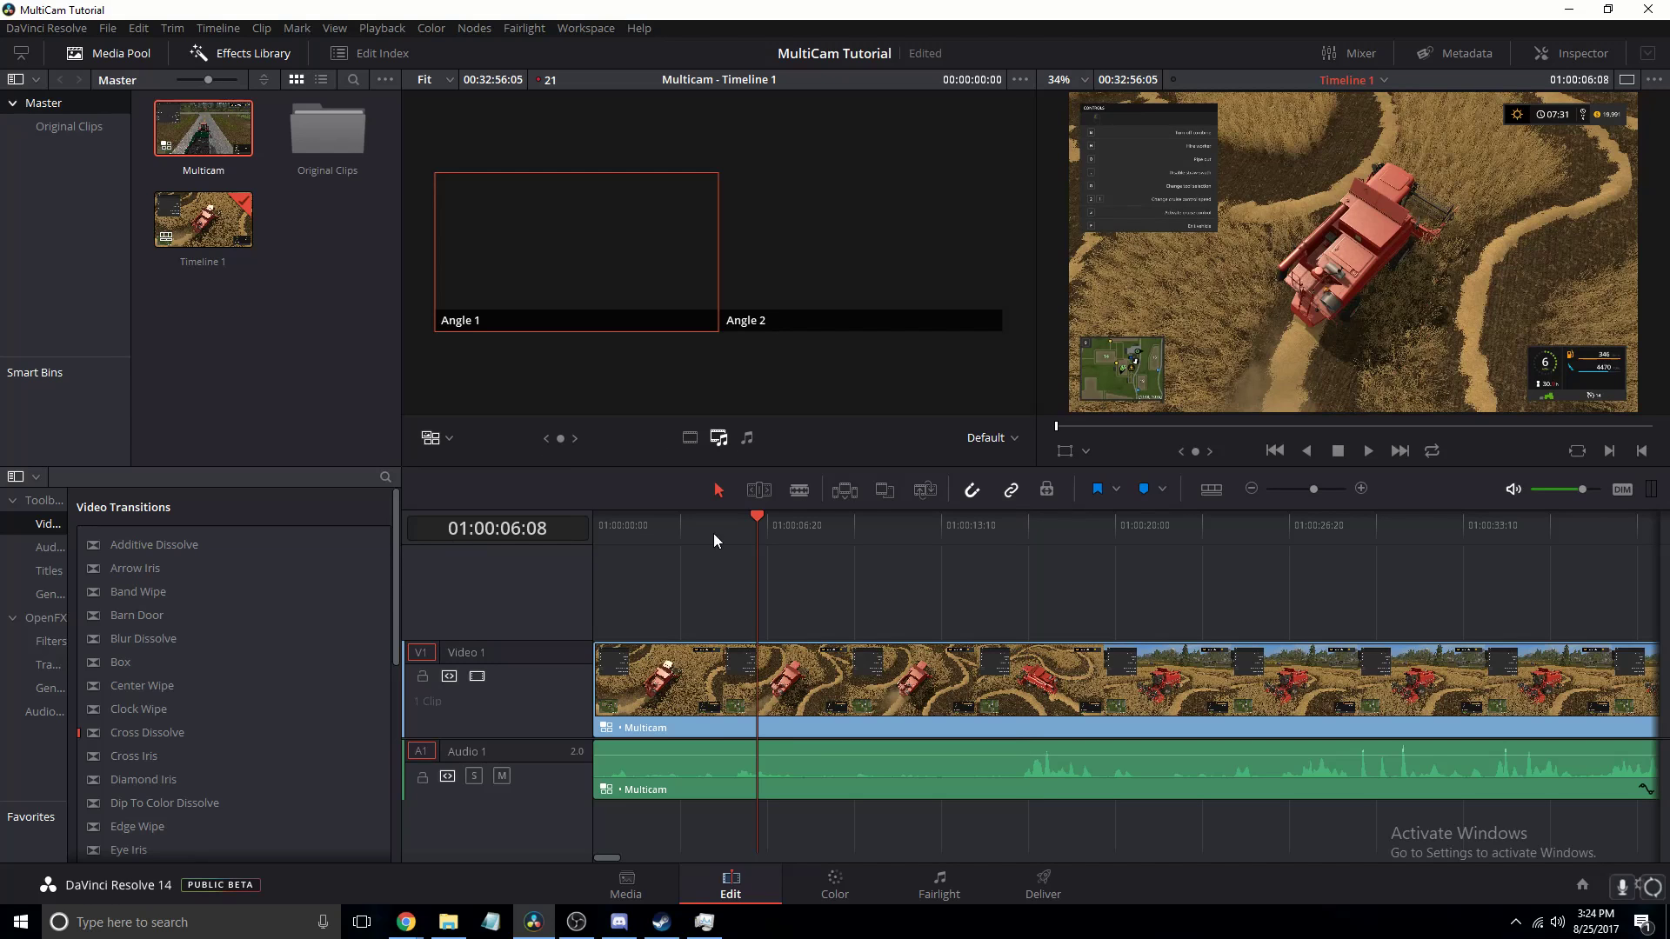
left_click_drag(749, 522, 1024, 526)
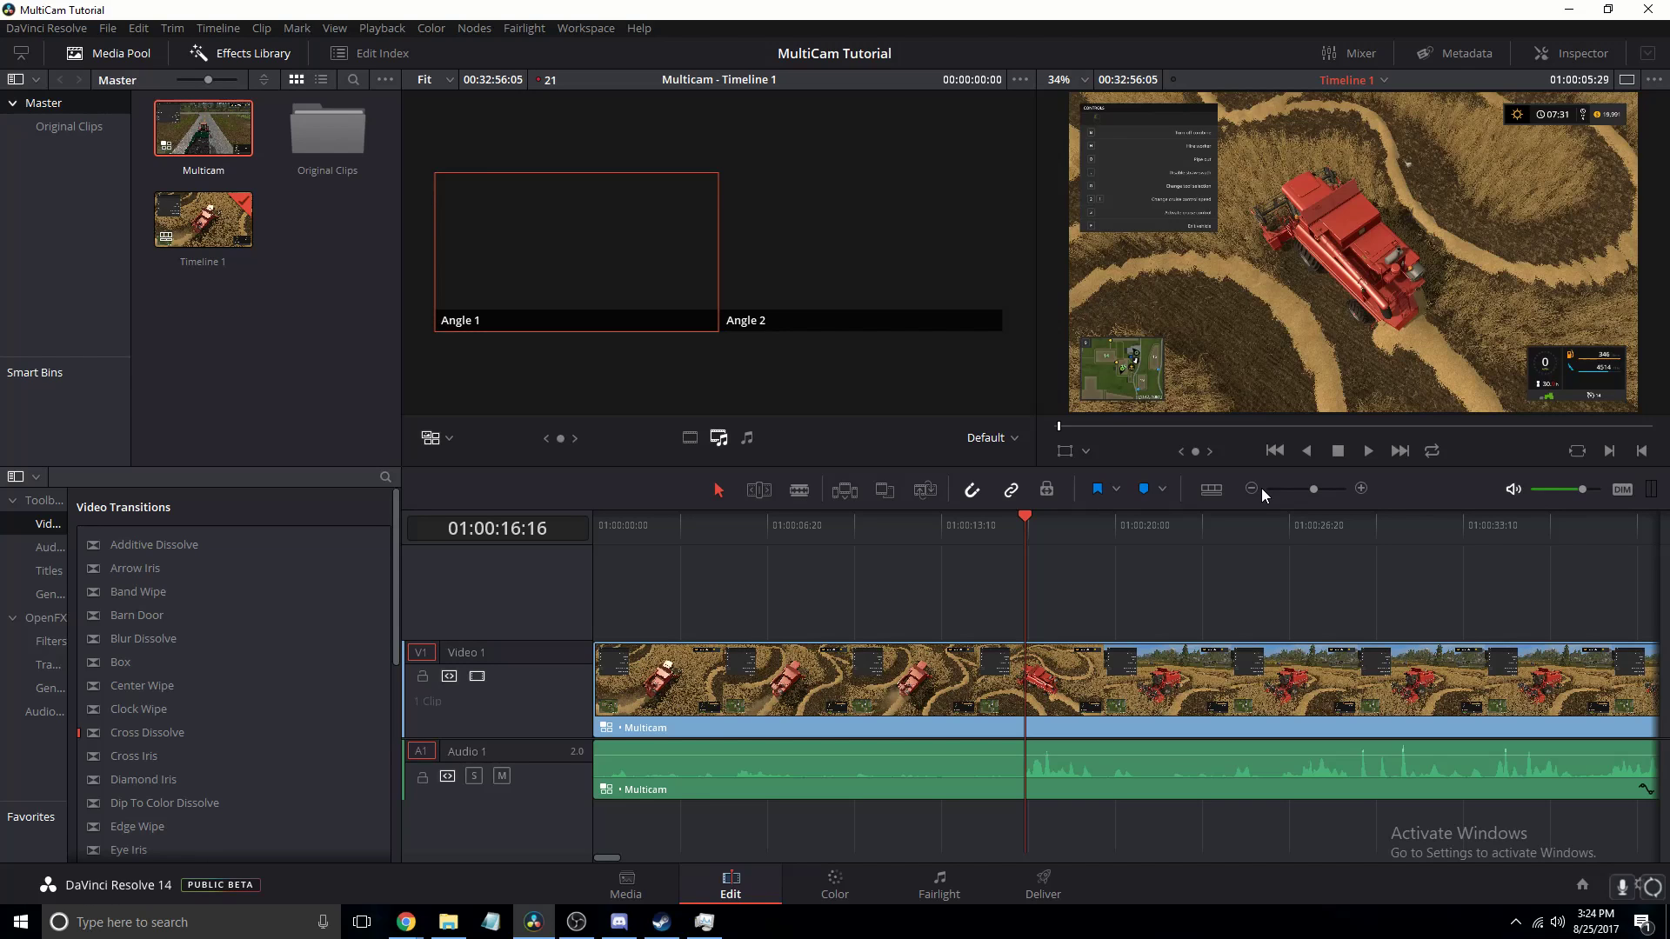
Step: After checking Task Manager, cut to Angle 2 at 01:00:05:29 and scrub forward toward 01:02:57
left_click(722, 925)
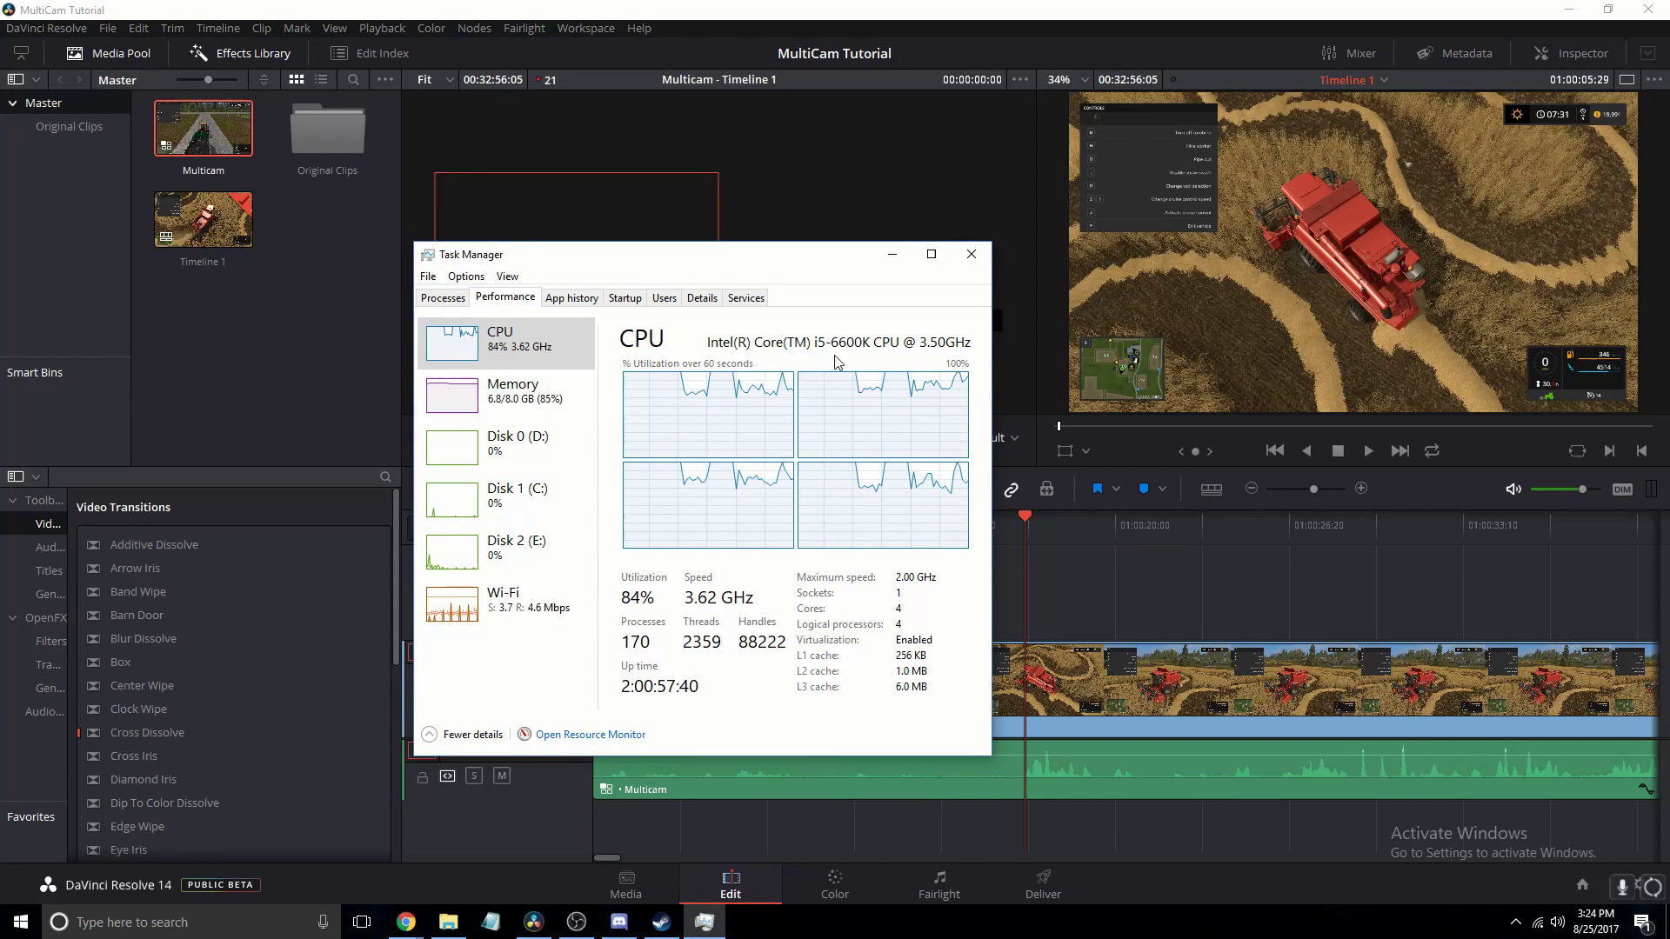
left_click(904, 254)
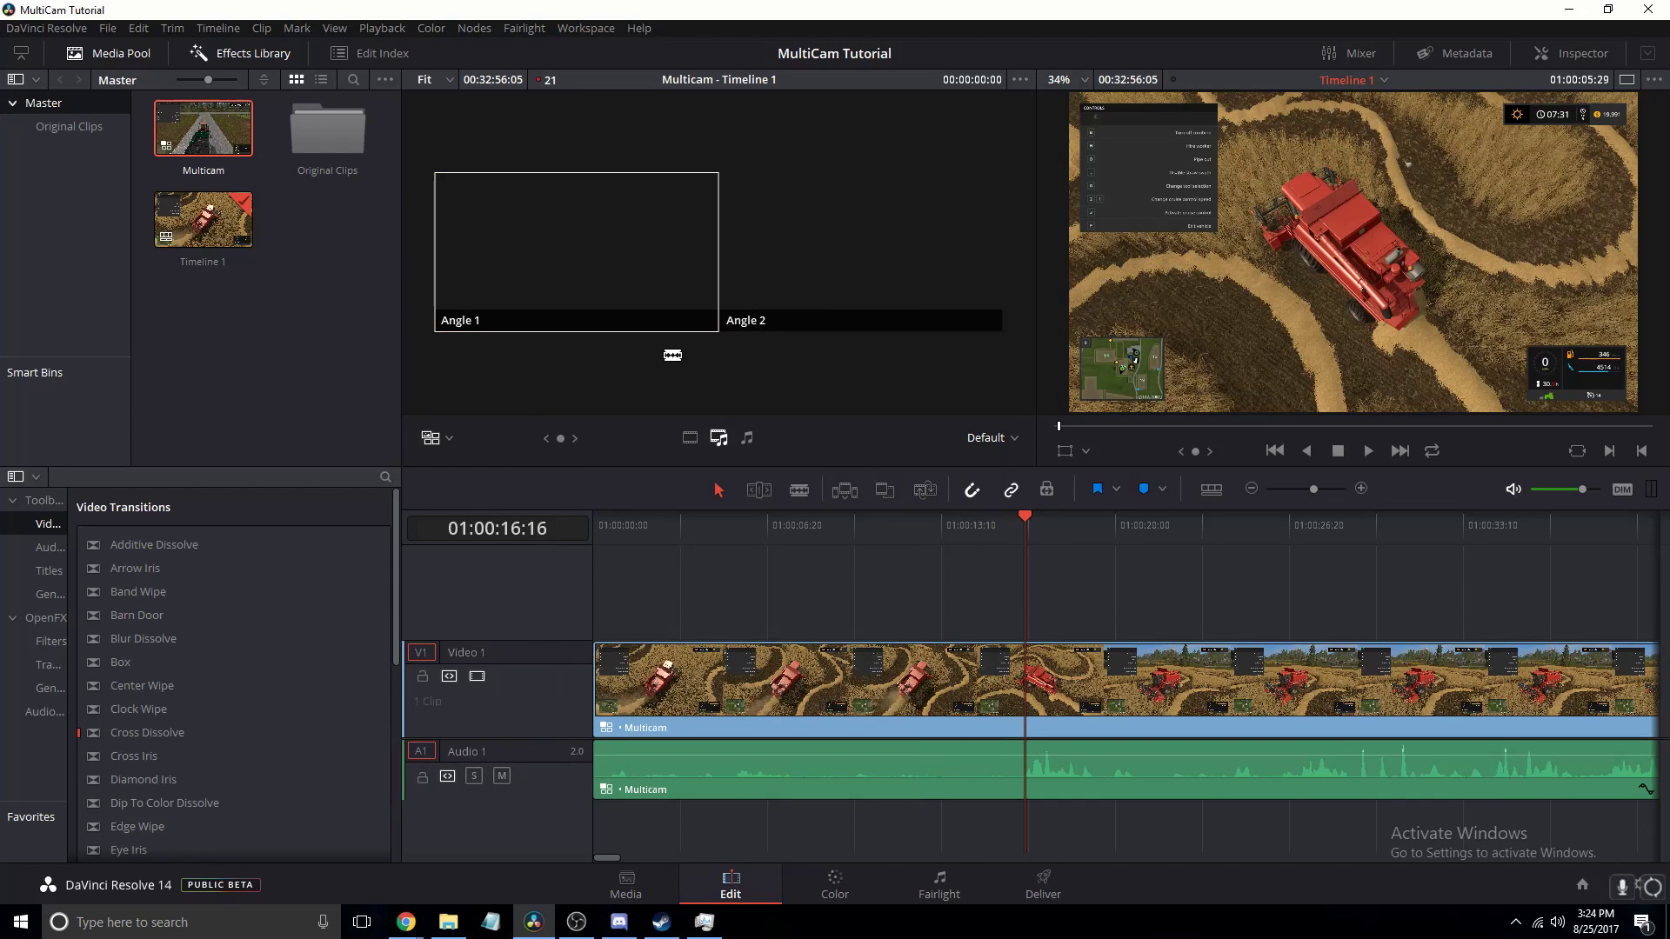
left_click(828, 283)
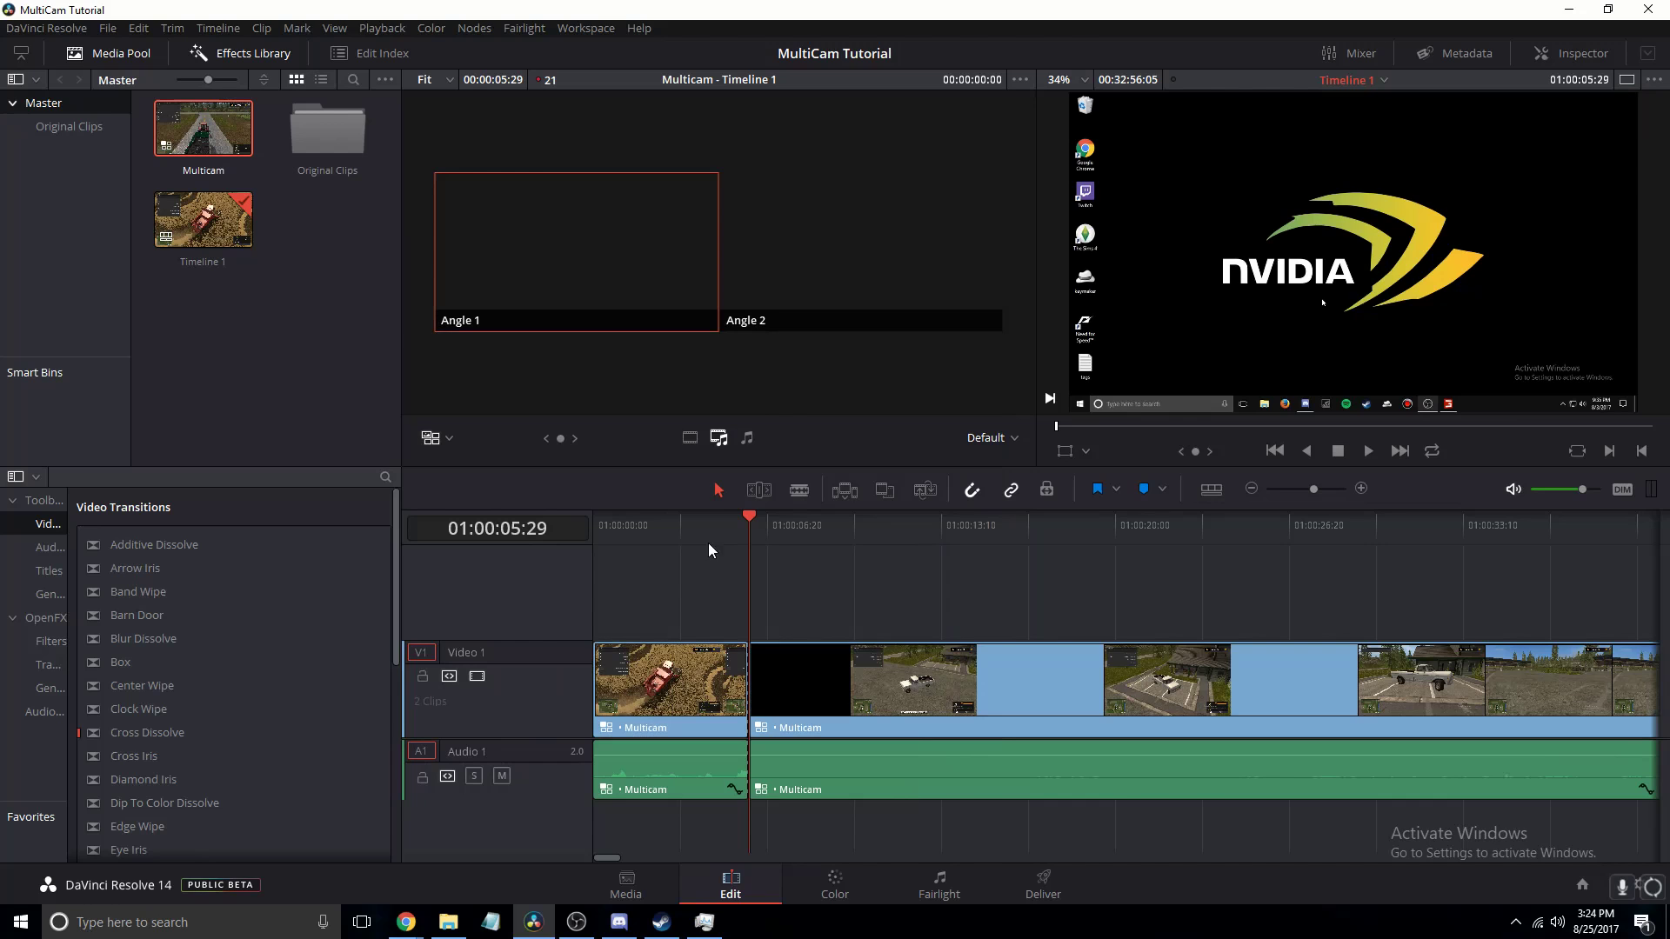
left_click_drag(750, 527, 1400, 566)
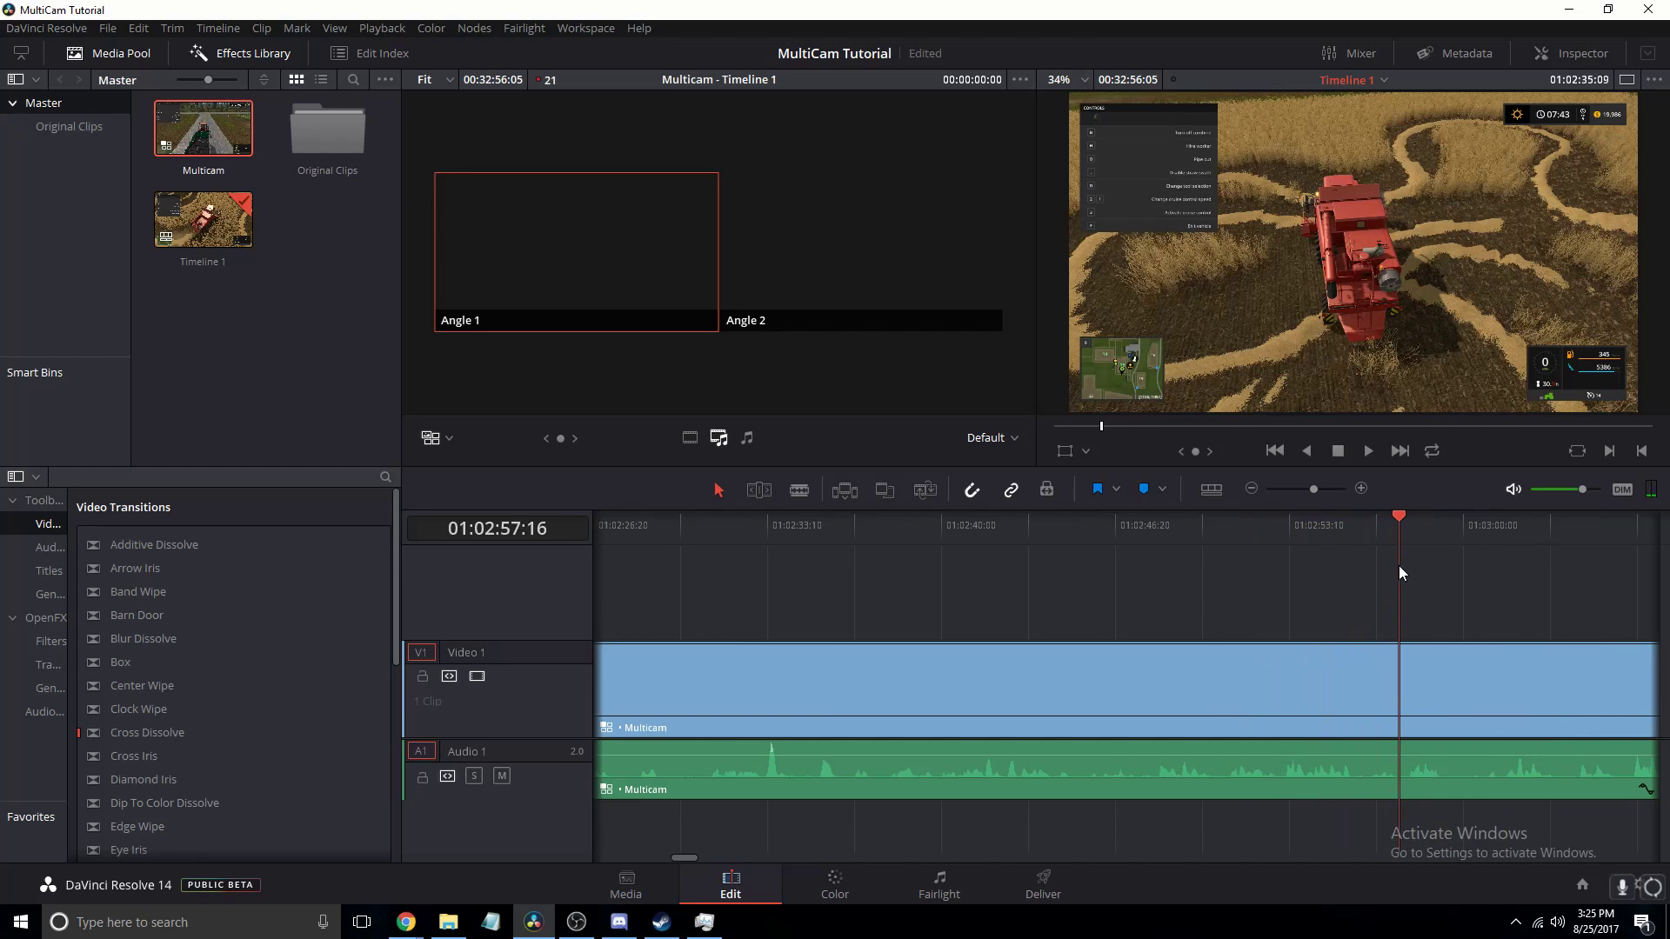
Step: Set multicam switching to video only and blade the Multicam clip at 01:02:33:11
left_click(691, 439)
left_click_drag(744, 521, 769, 536)
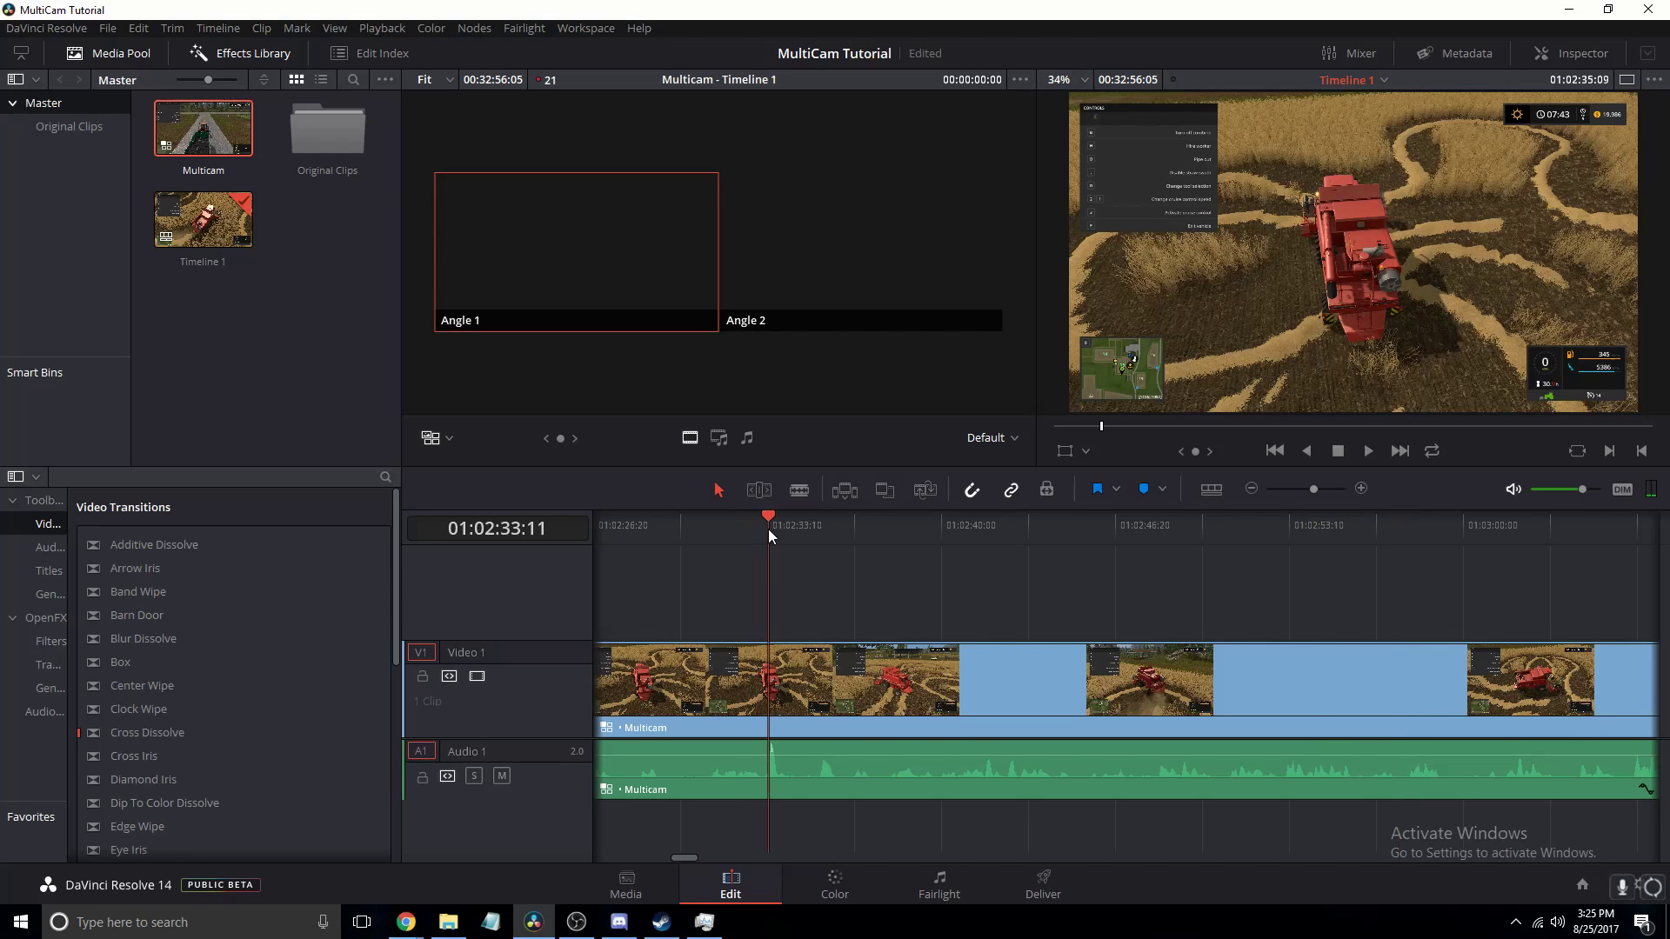
left_click(796, 492)
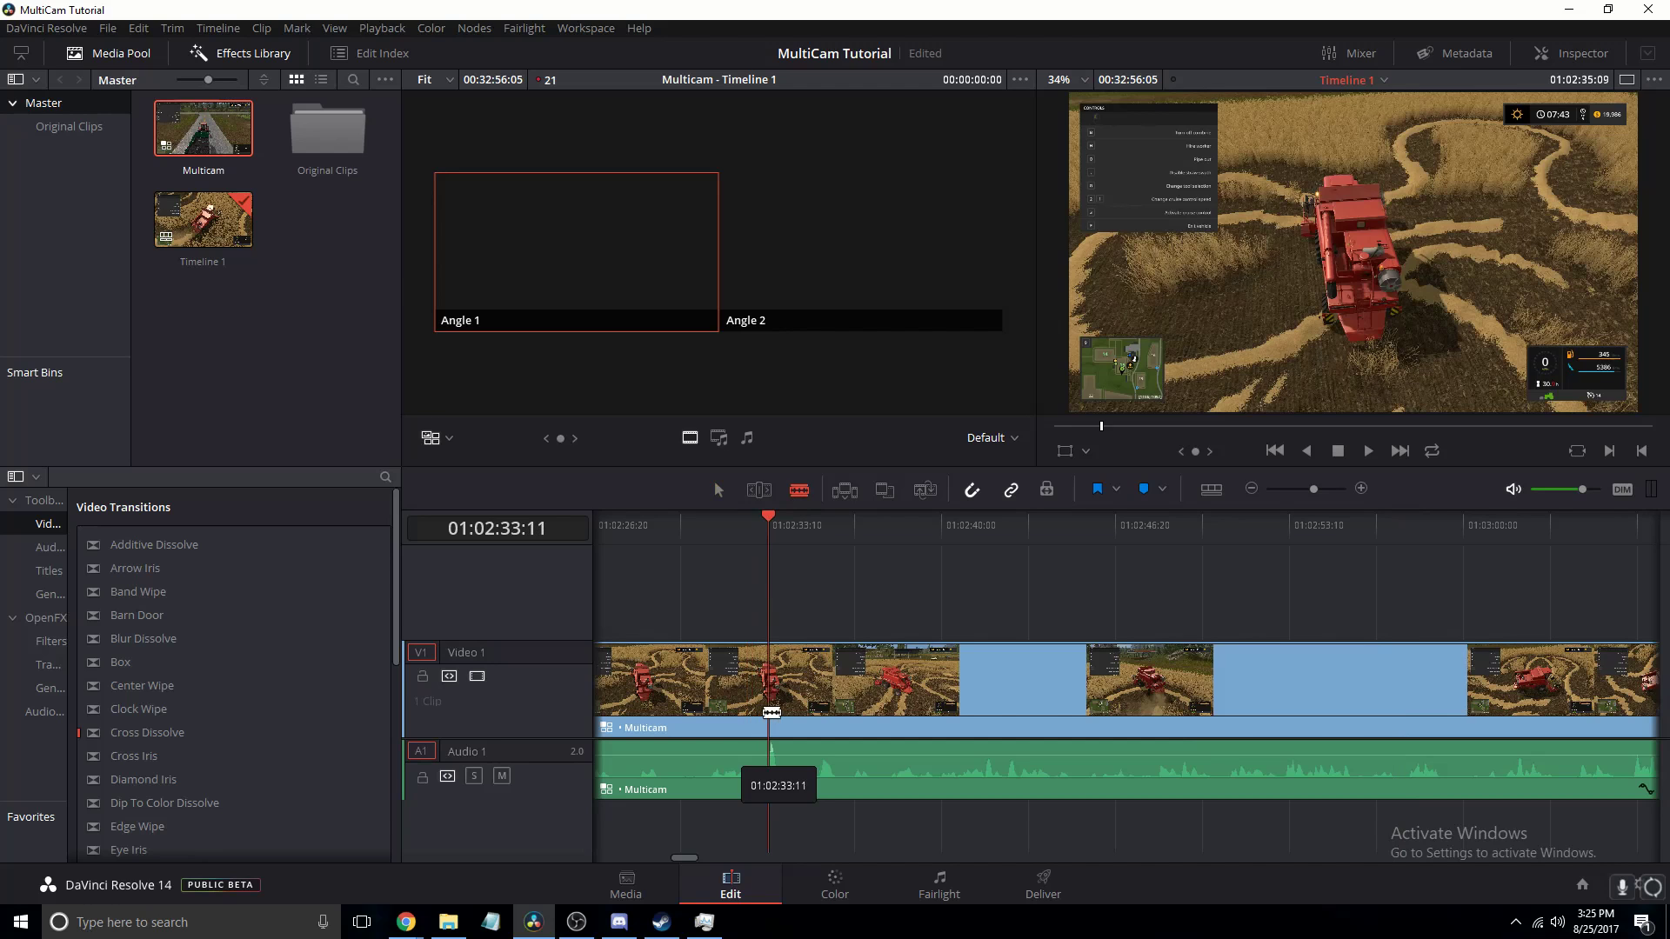
left_click(766, 709)
Step: Ripple delete the section before the cut and return the playhead to the timeline start
right_click(722, 711)
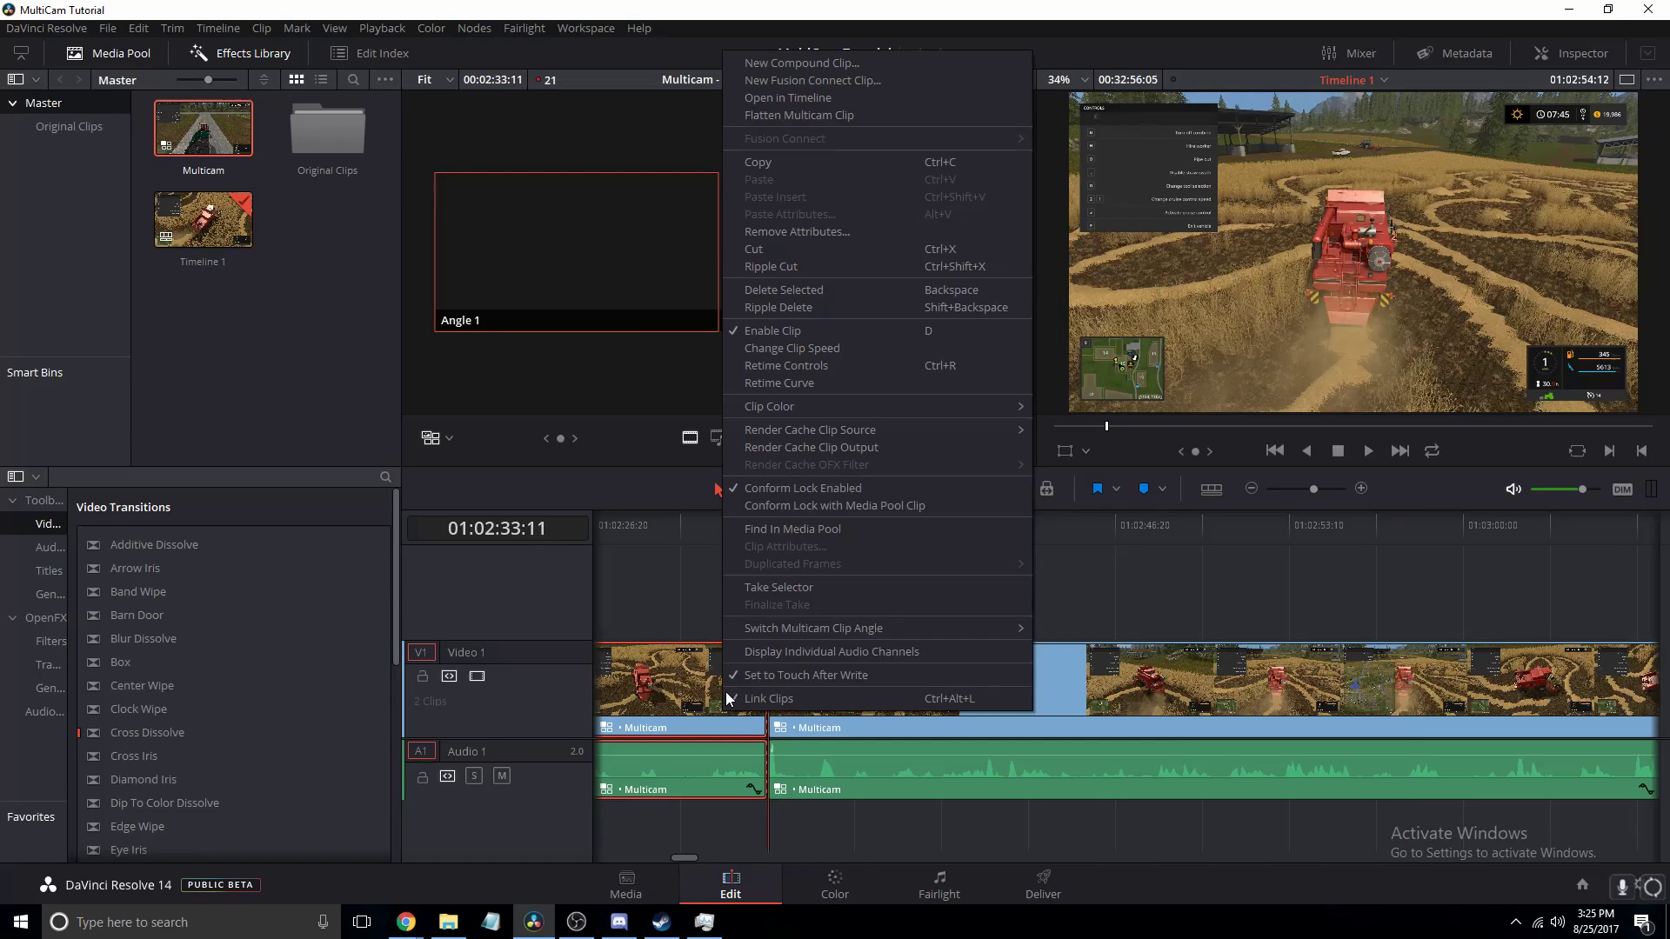
left_click(802, 308)
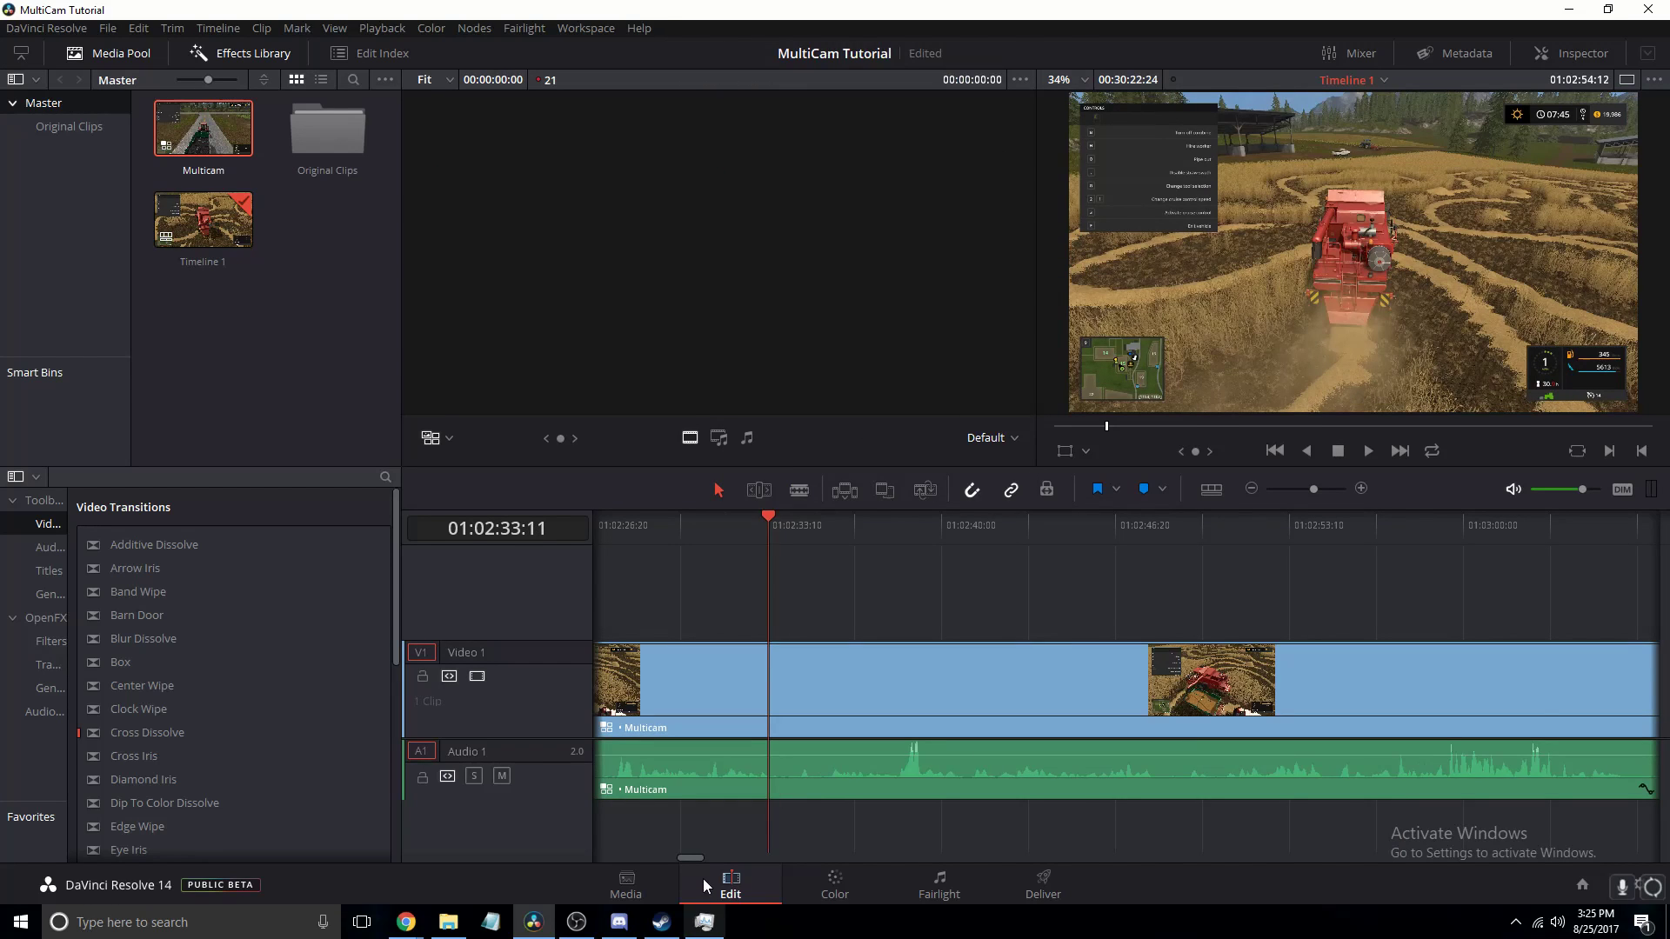
left_click_drag(697, 857, 551, 849)
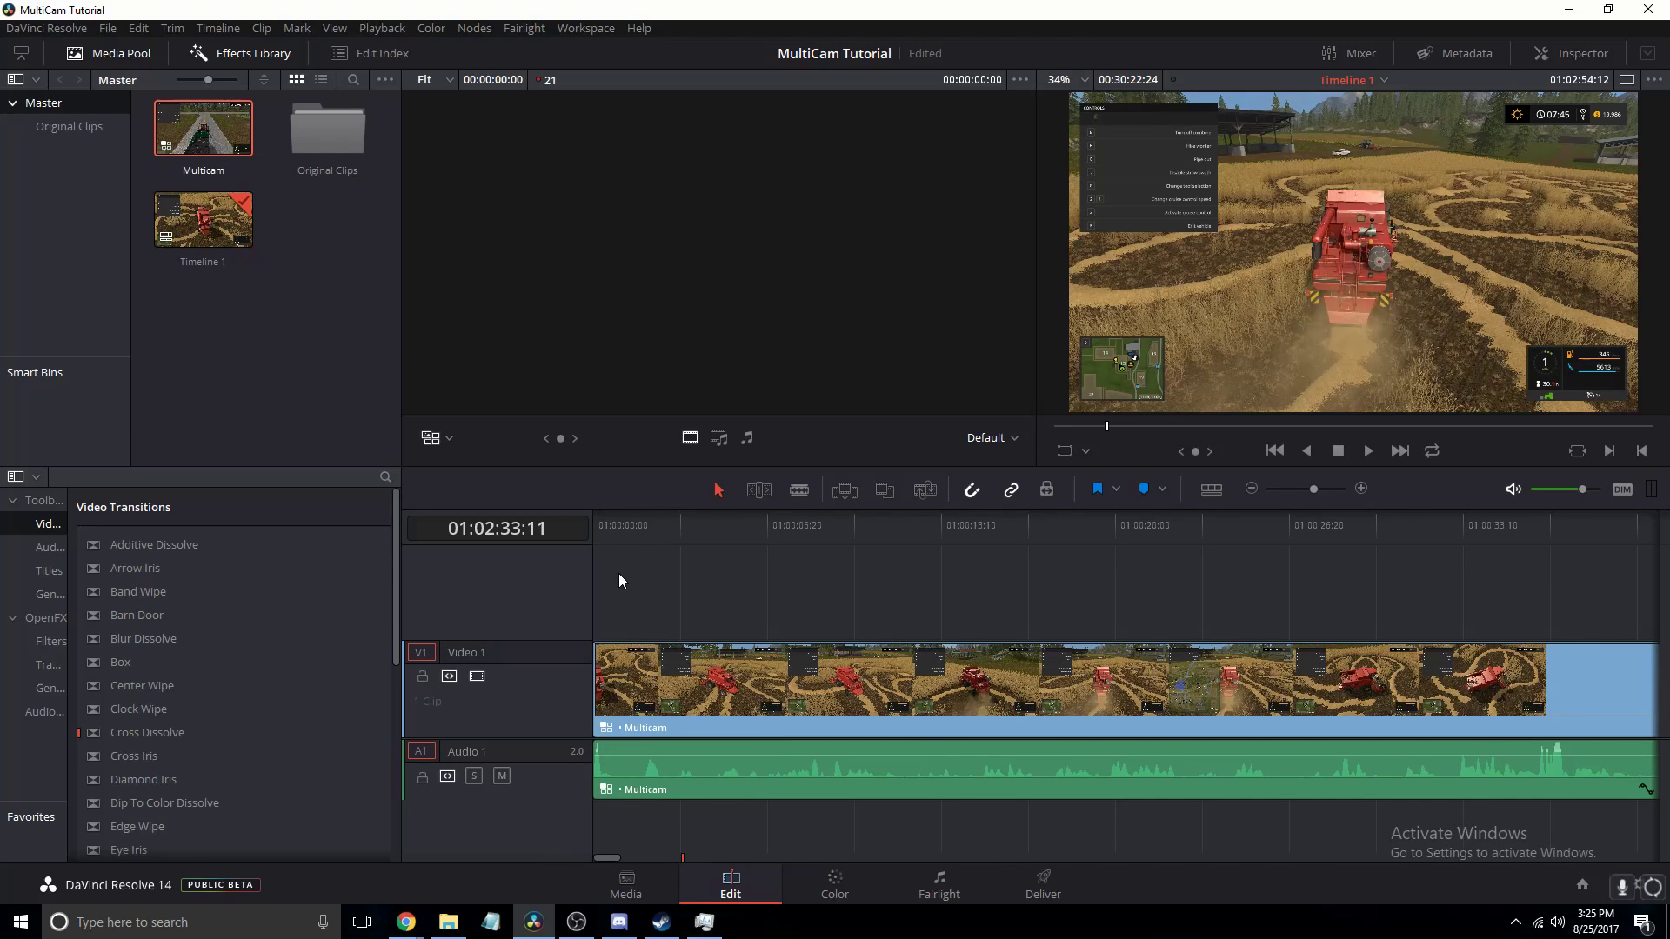
left_click_drag(623, 528, 508, 545)
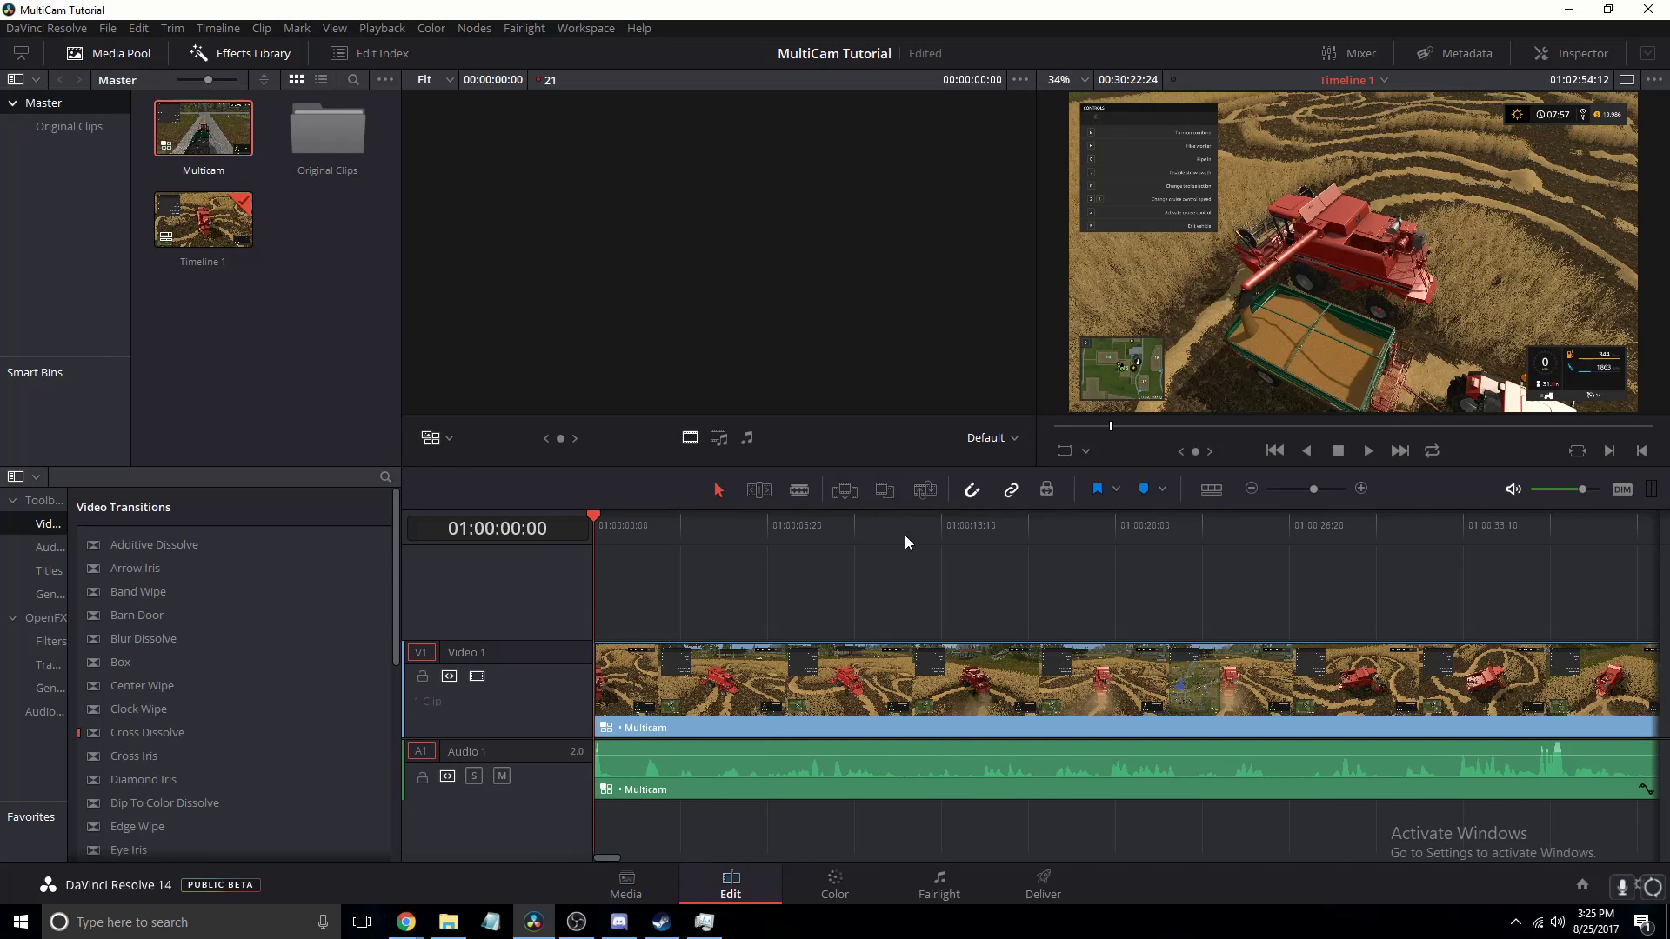
Step: Show both camera angles in the source viewer and cut to Angle 2 at 01:00:02:21
left_click(430, 438)
left_click(466, 544)
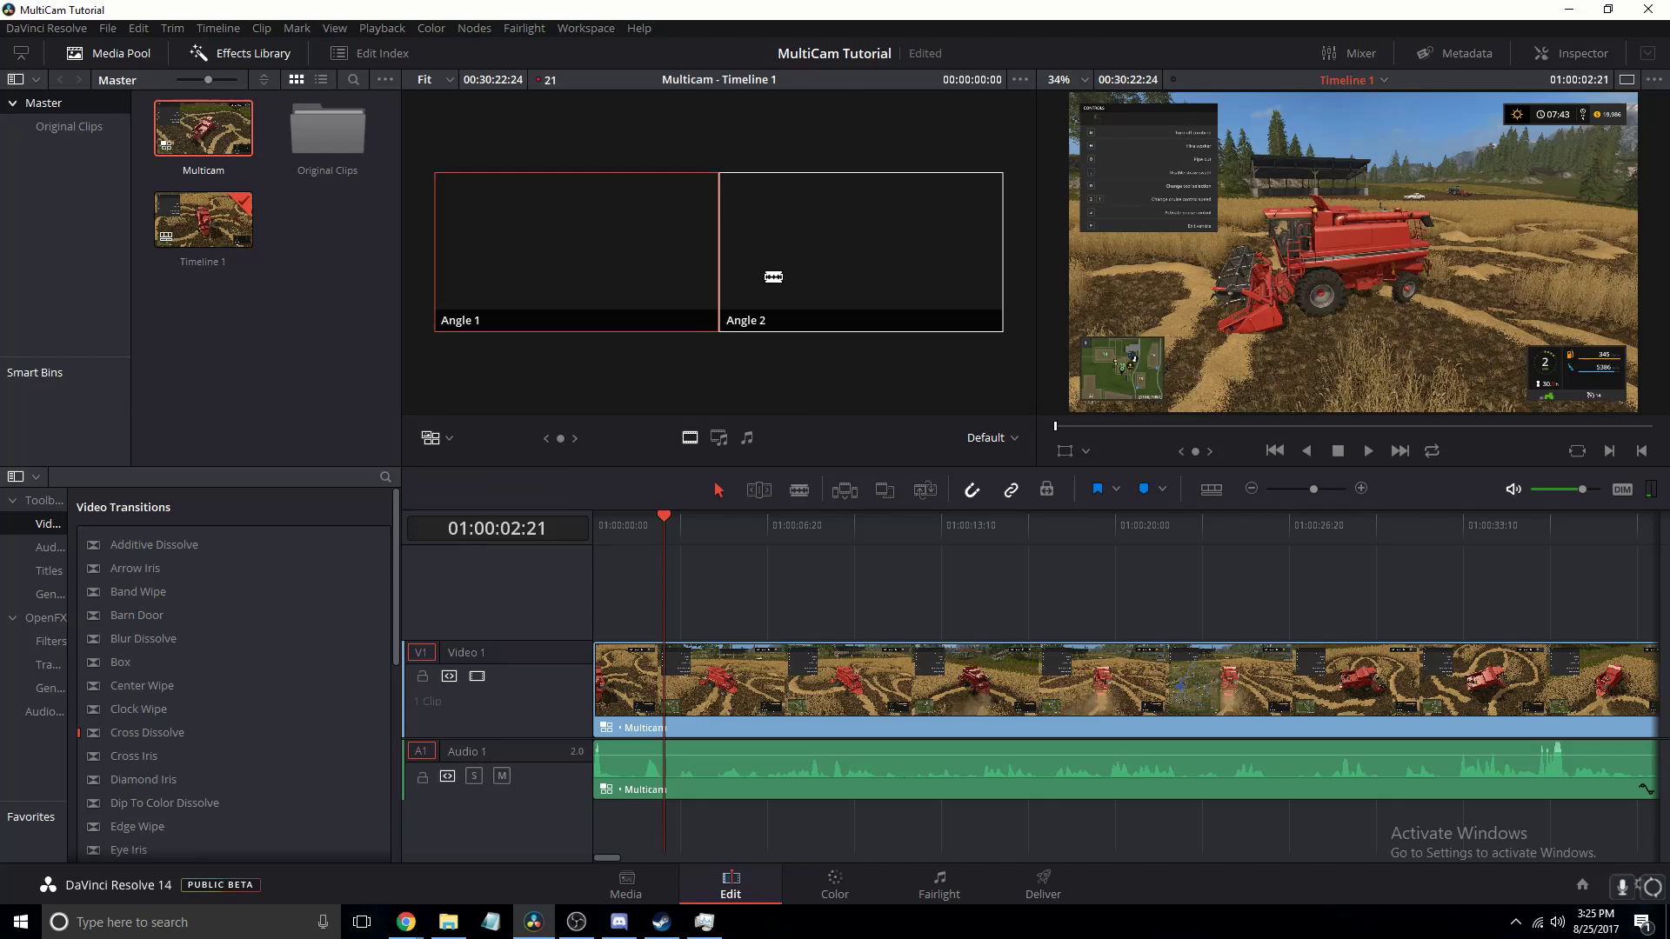
left_click(814, 292)
left_click(968, 532)
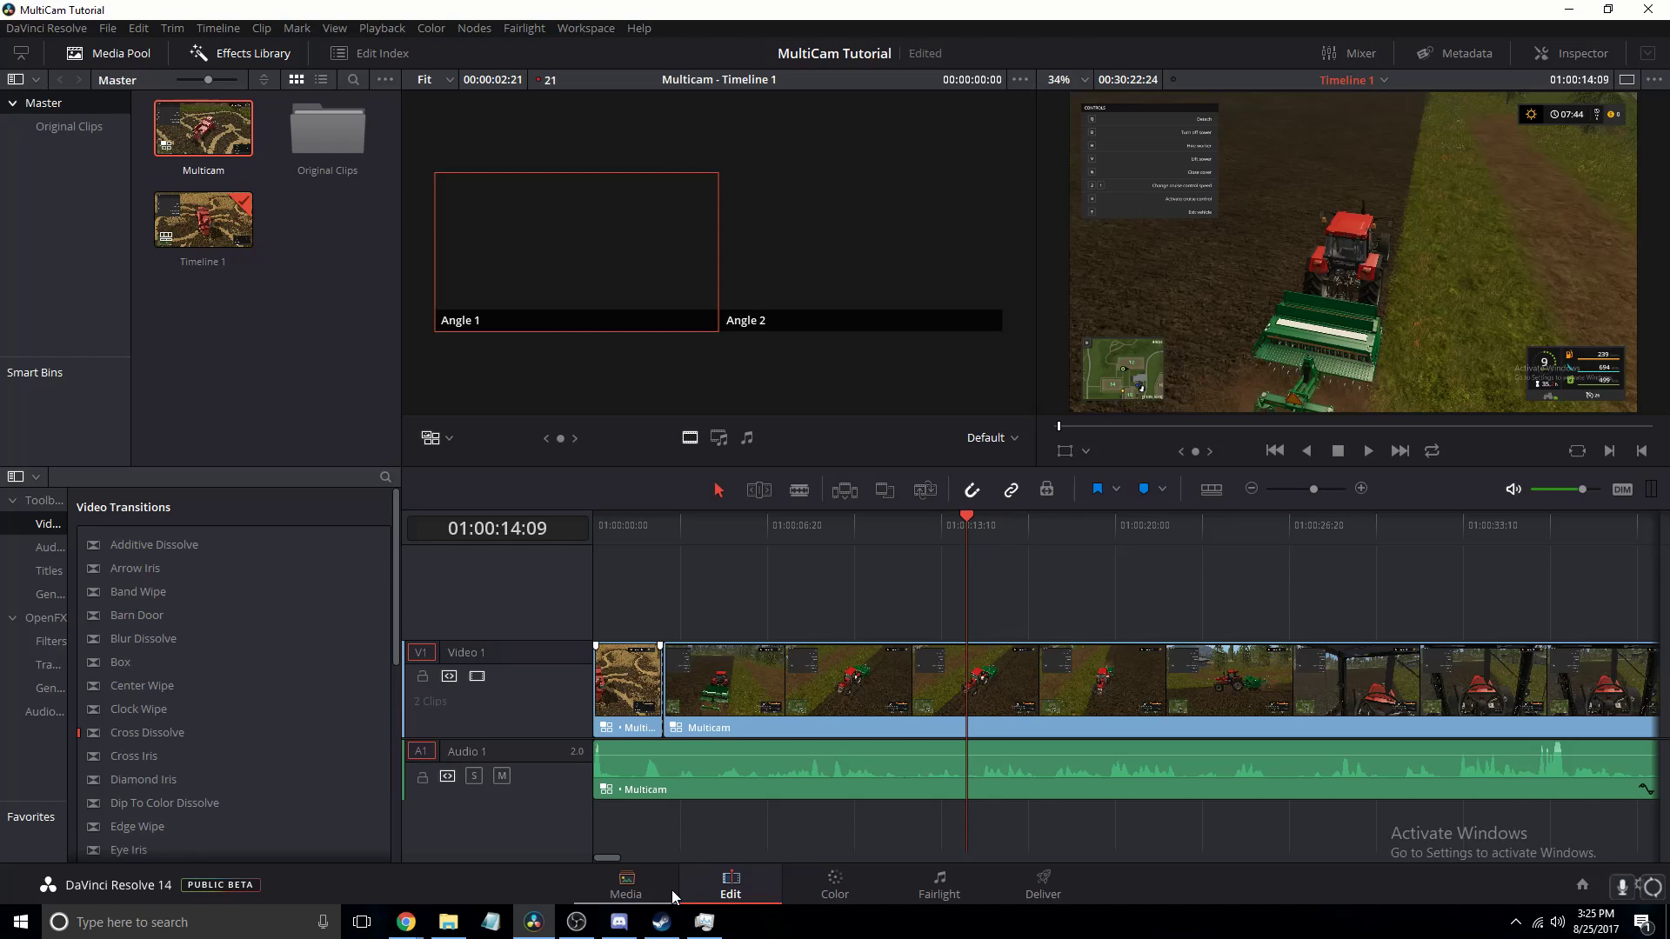
Step: Play from near the start, cut back to Angle 1 around 01:00:12, then stop playback
left_click_drag(643, 553, 618, 555)
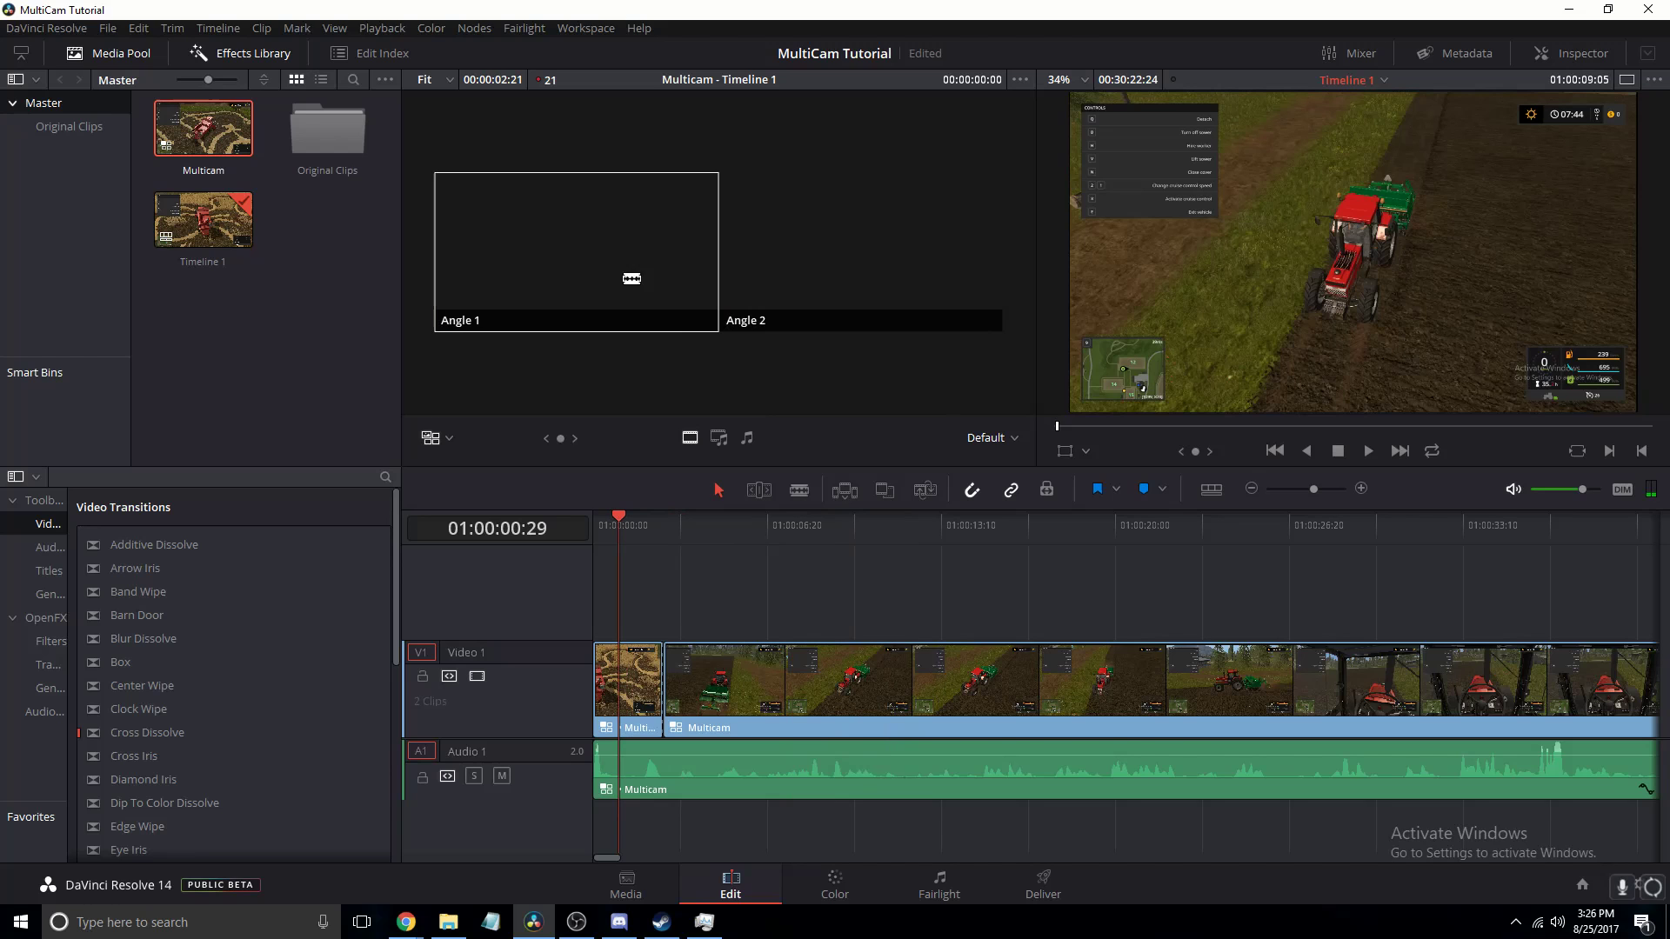
left_click(1364, 454)
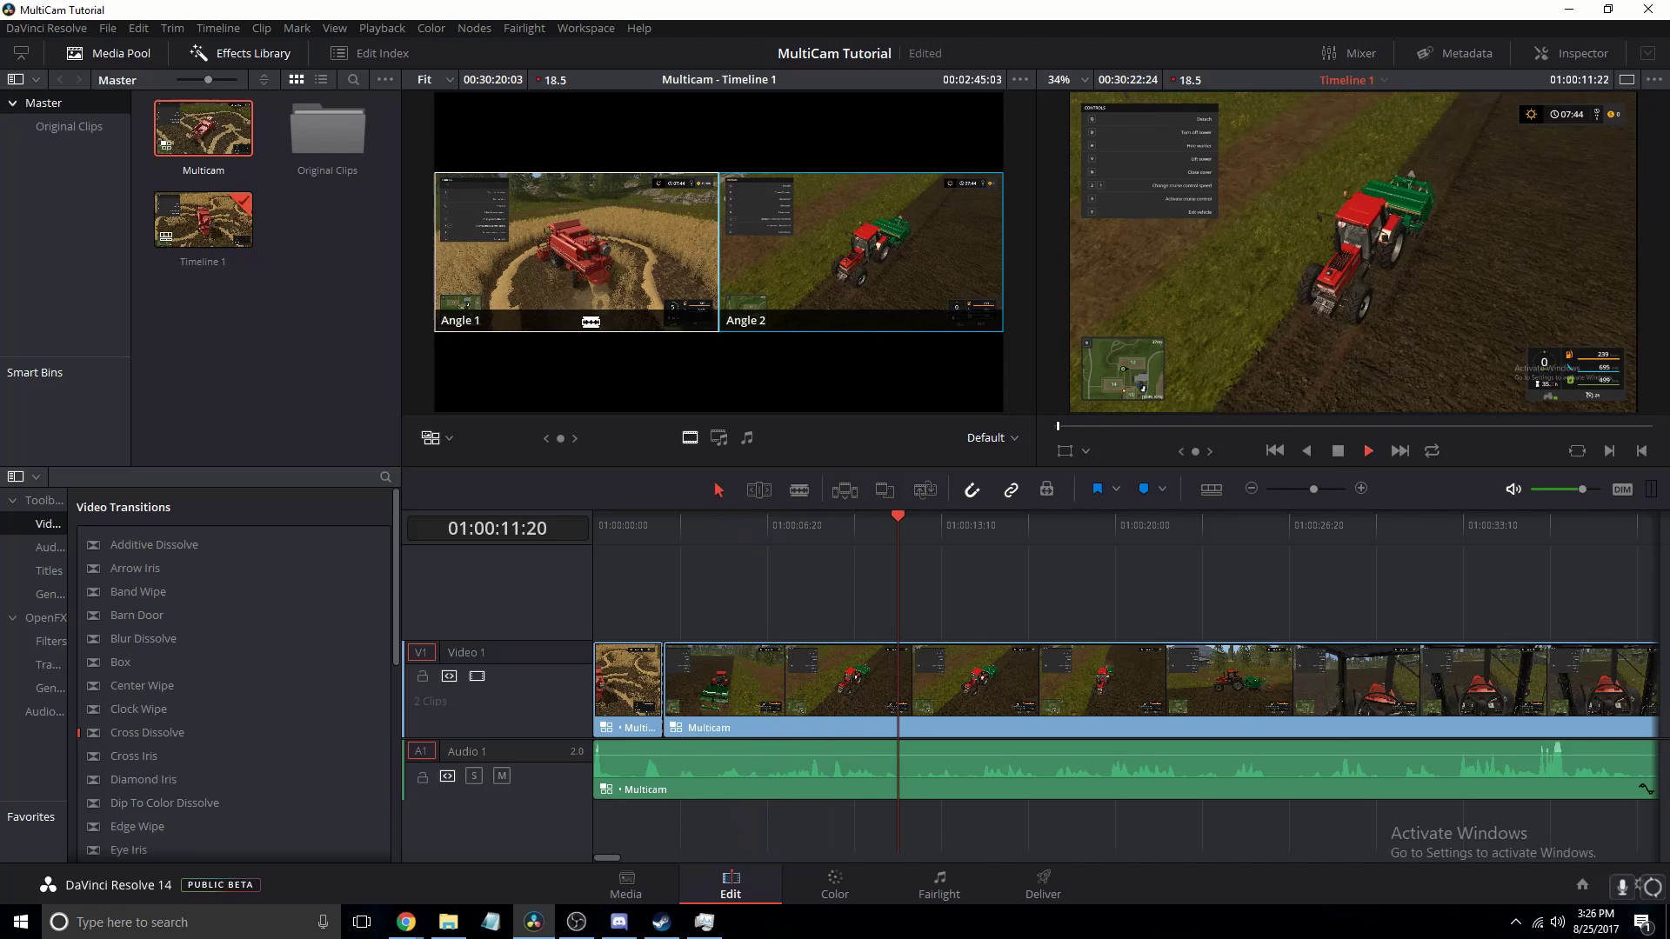
left_click(604, 248)
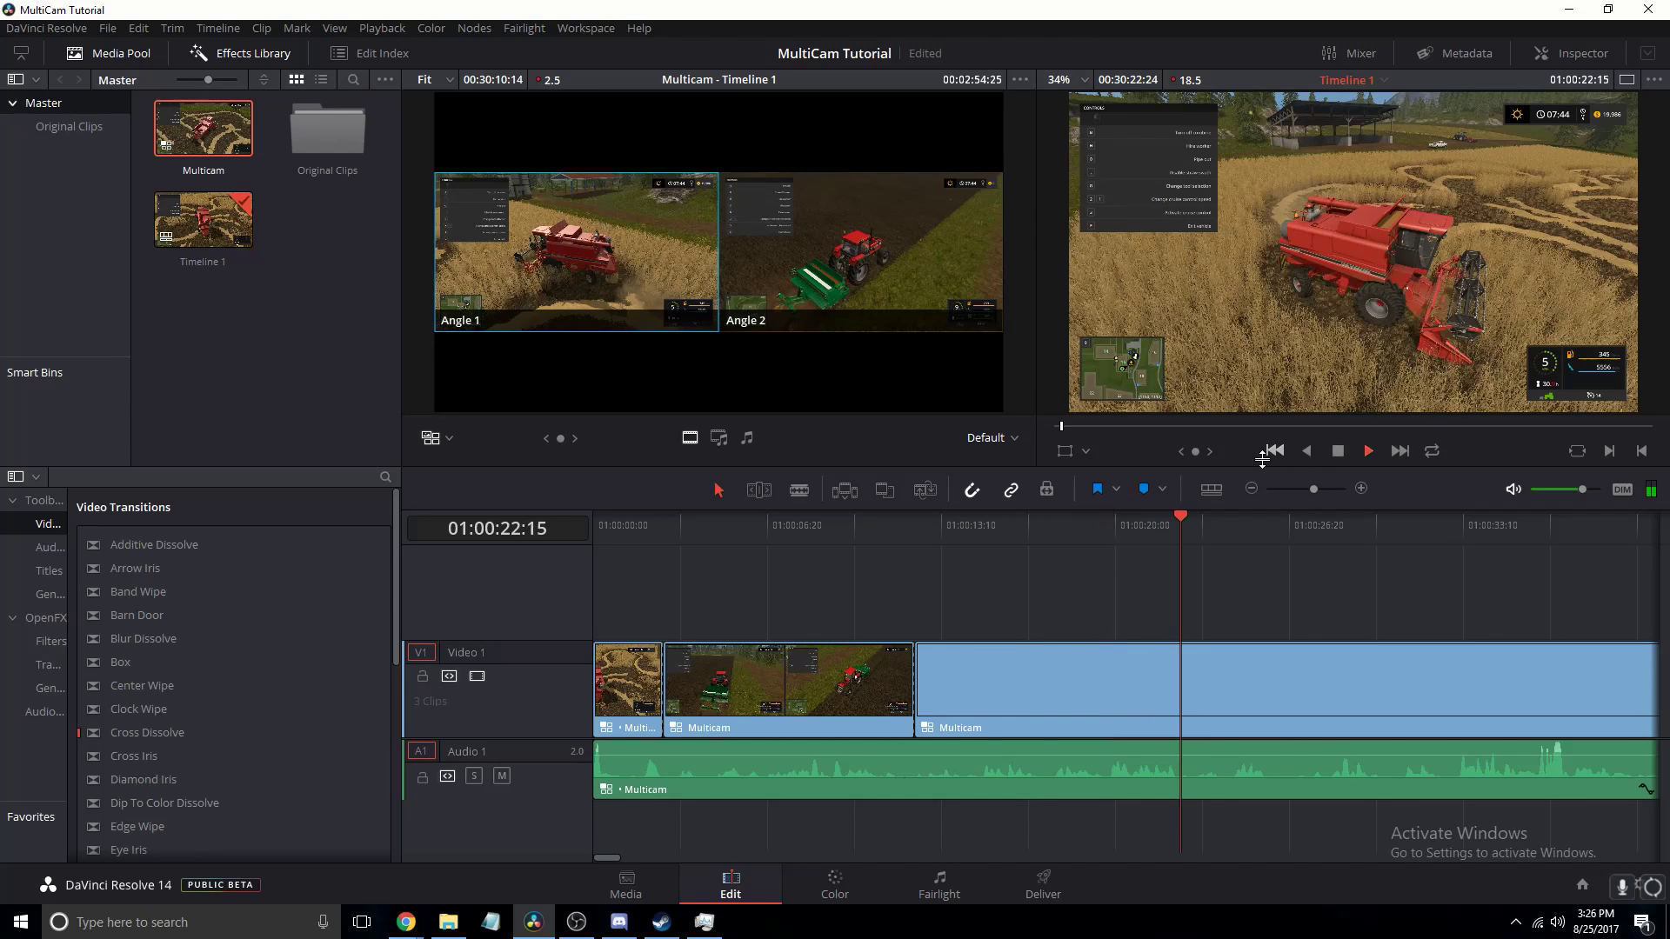
left_click(1337, 450)
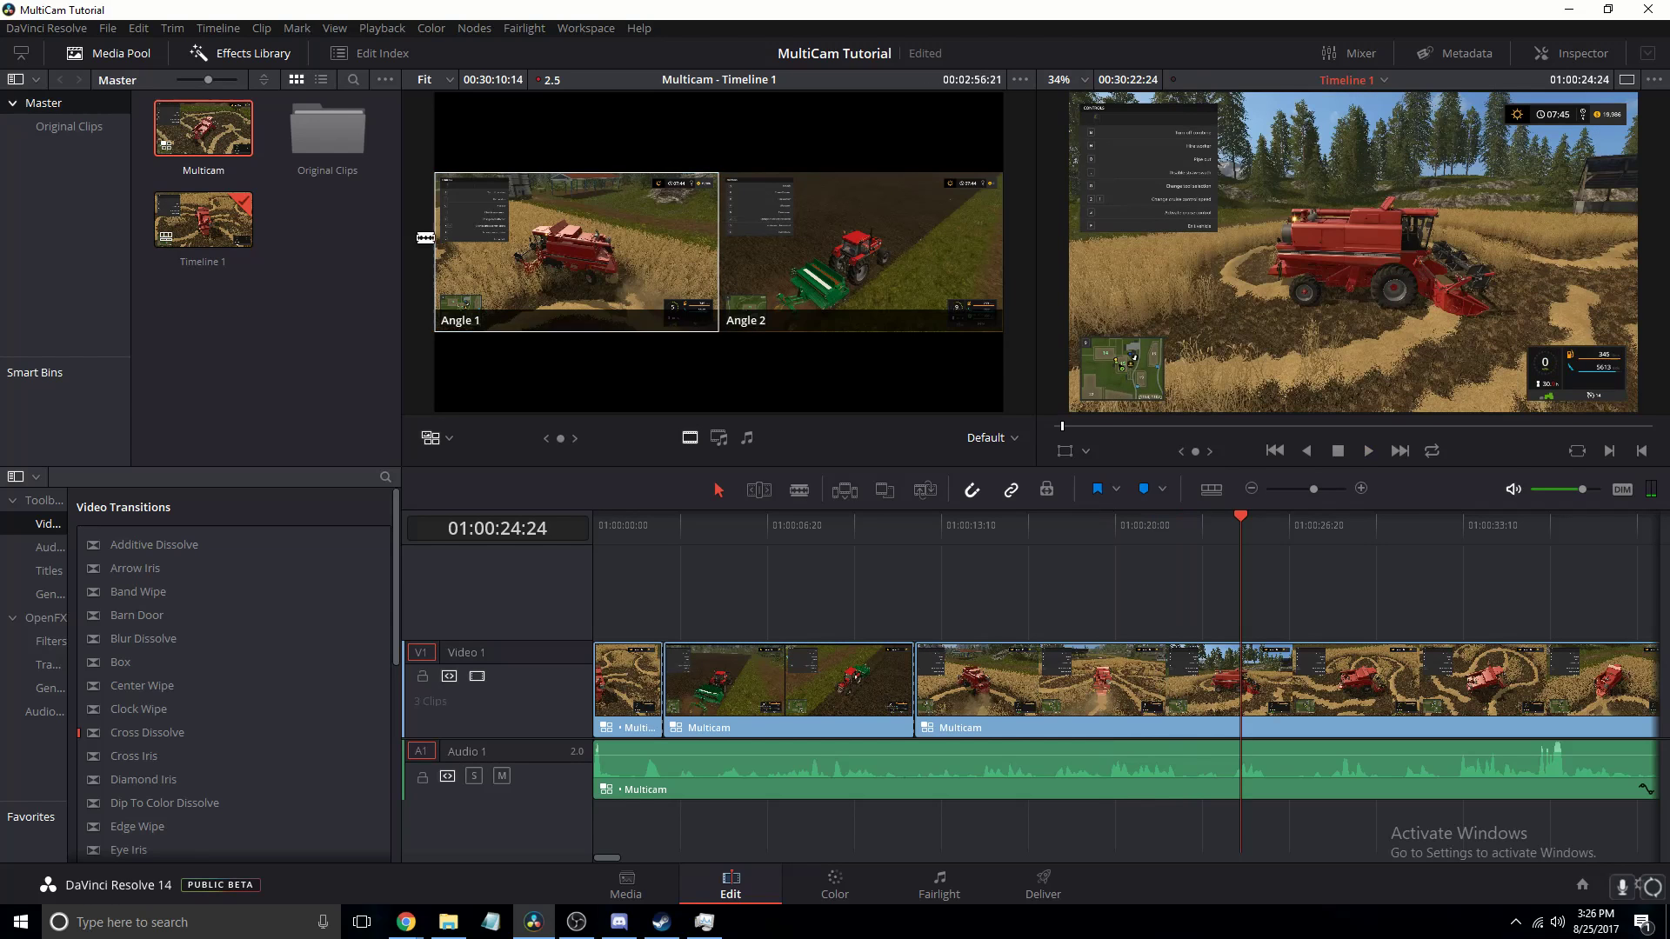
left_click(108, 28)
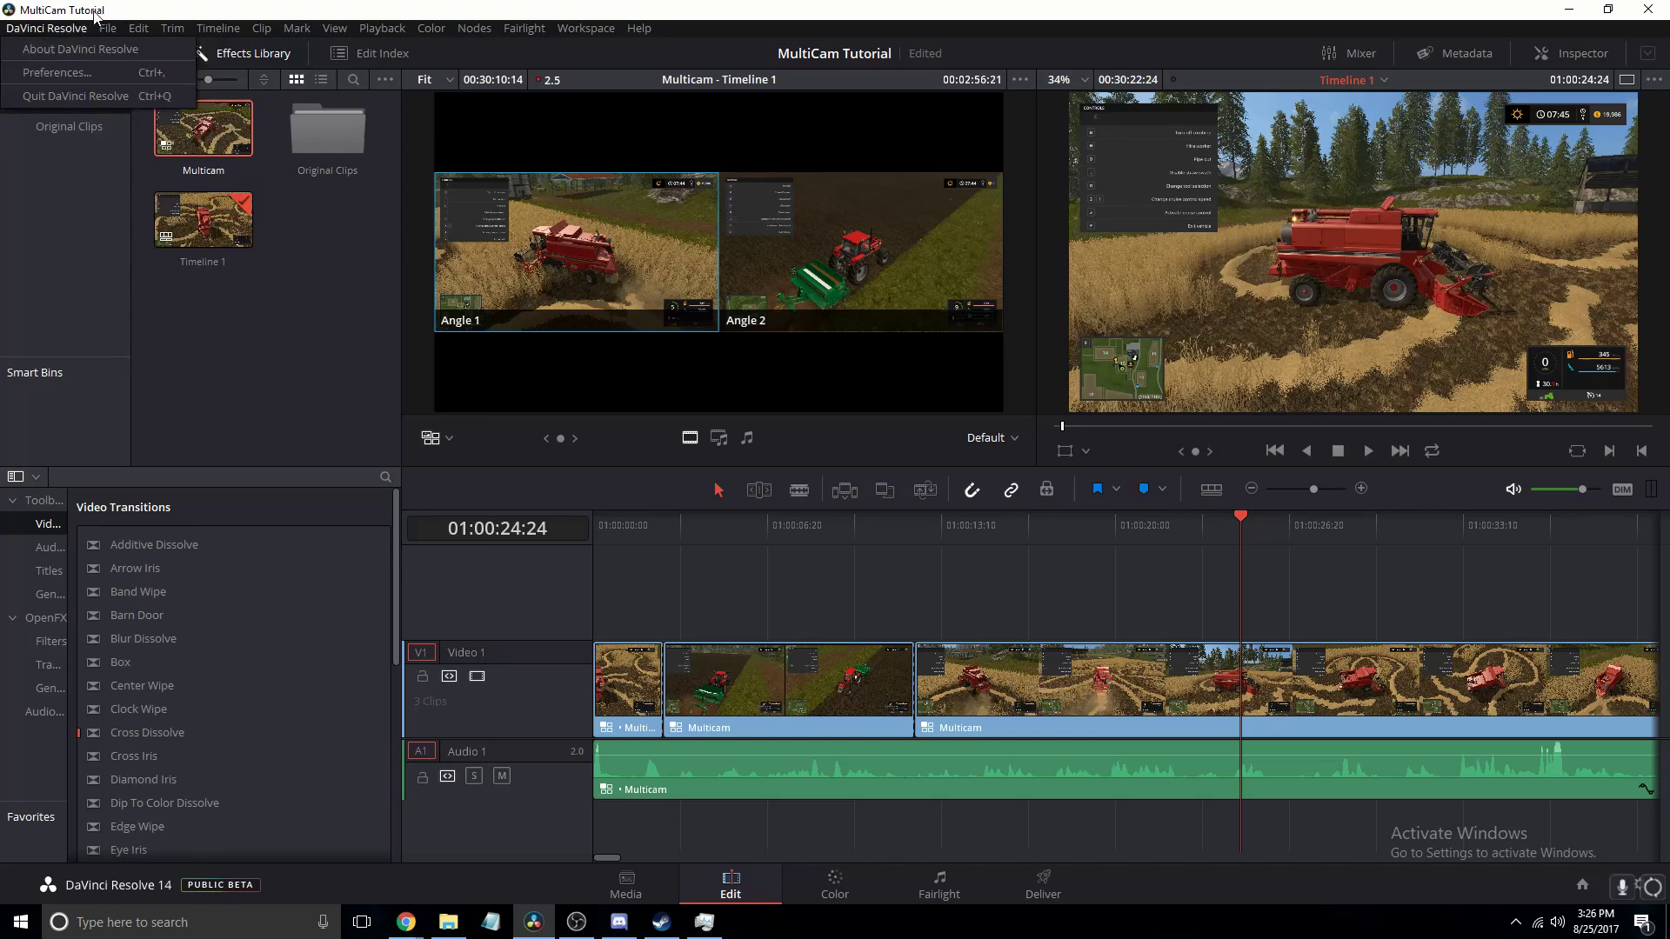
left_click(217, 28)
left_click(108, 28)
left_click(107, 28)
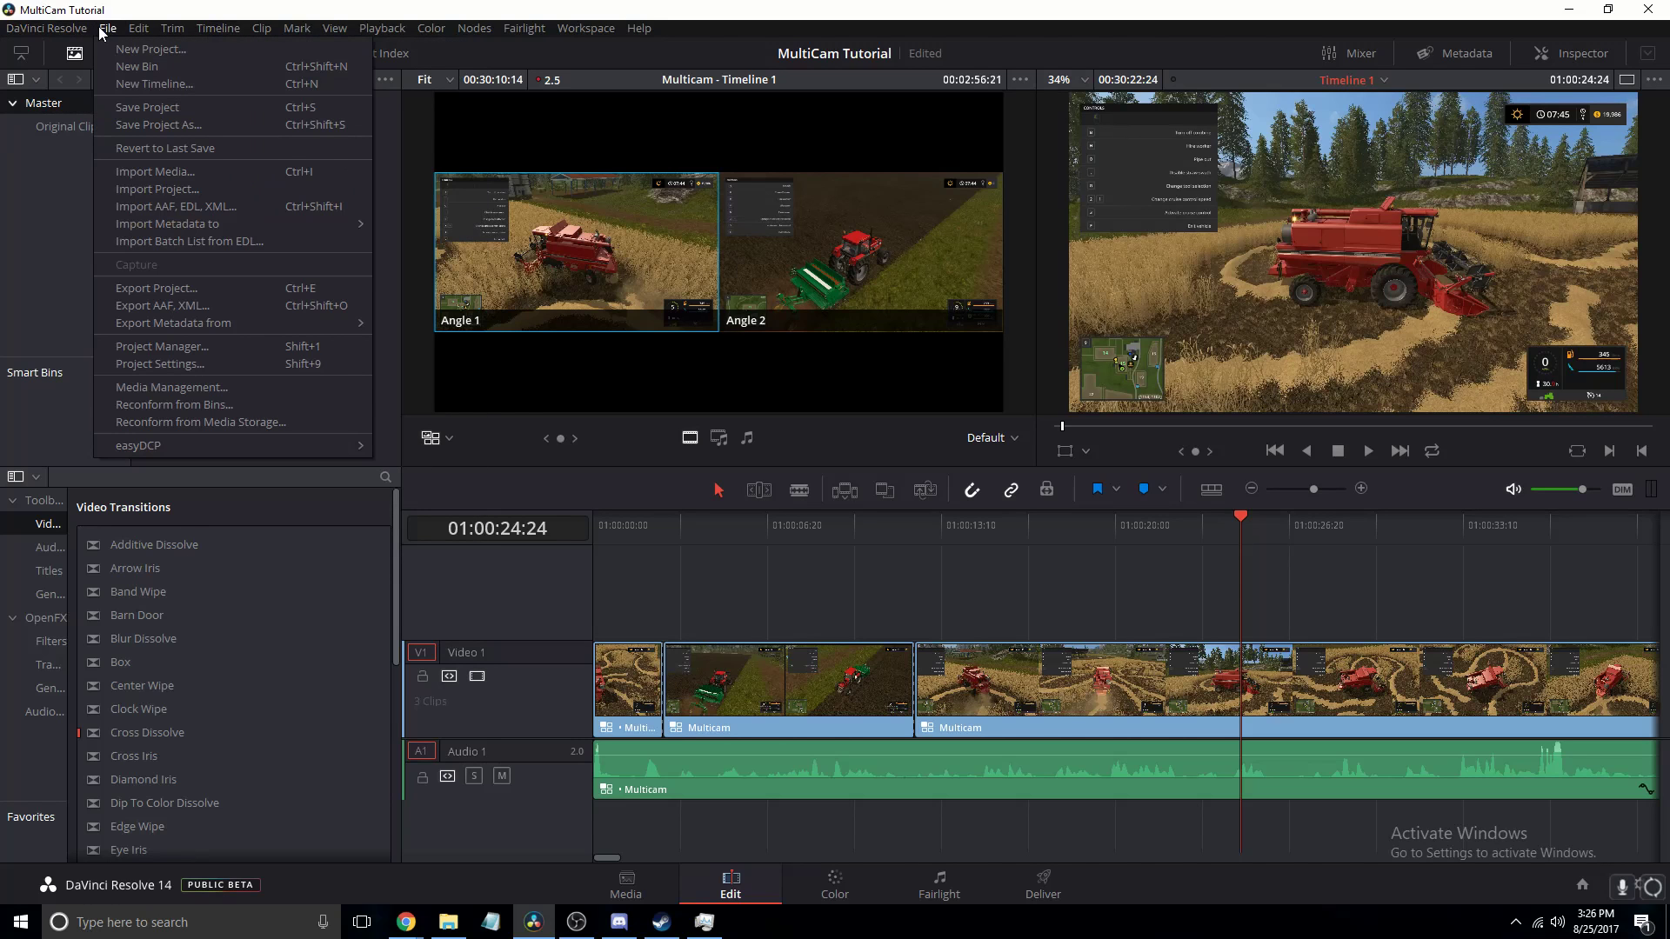